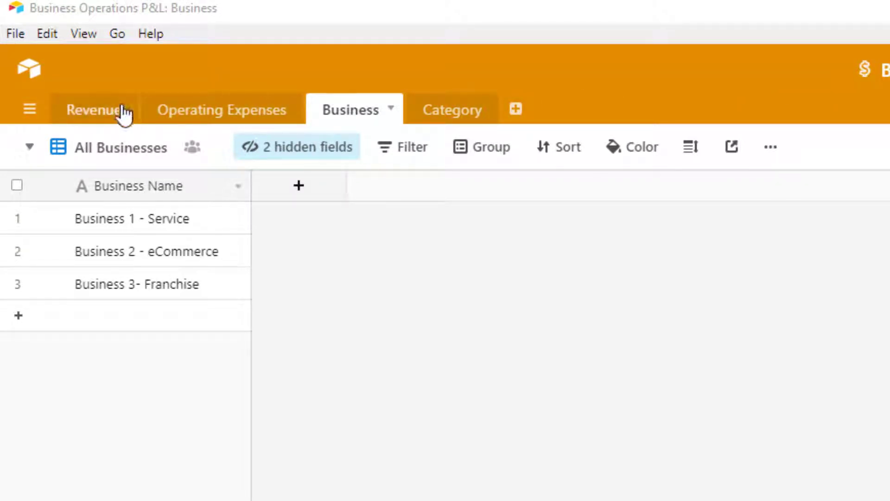
Step: Review the Revenue, Business and Operating Expenses tables to see how their records are linked to each business
{"action": "left_click", "coordinate": [90, 116]}
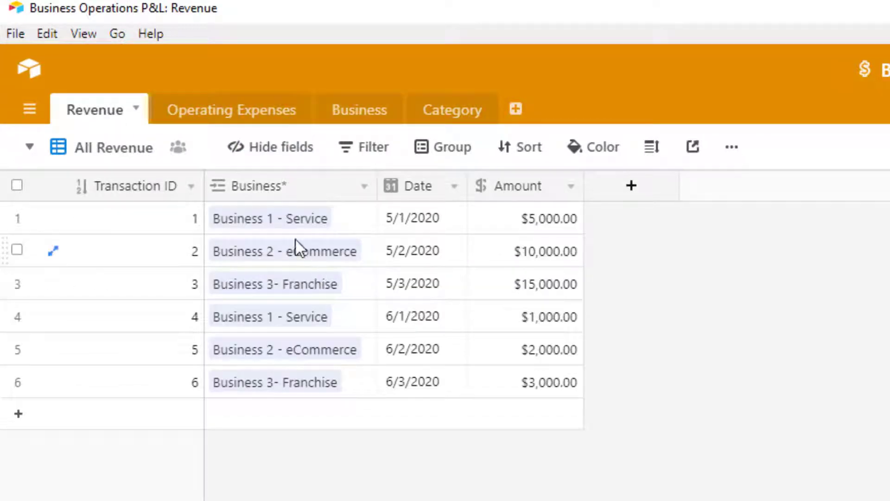
{"action": "left_click", "coordinate": [367, 119]}
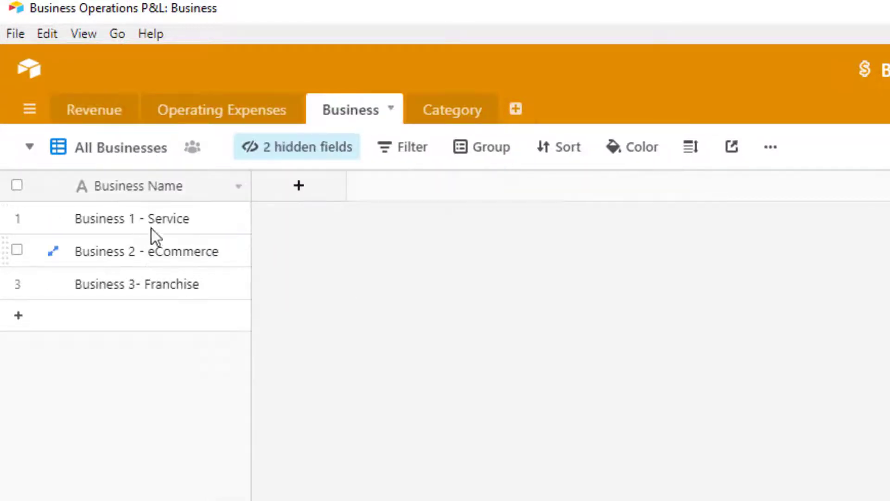
{"action": "left_click", "coordinate": [103, 116]}
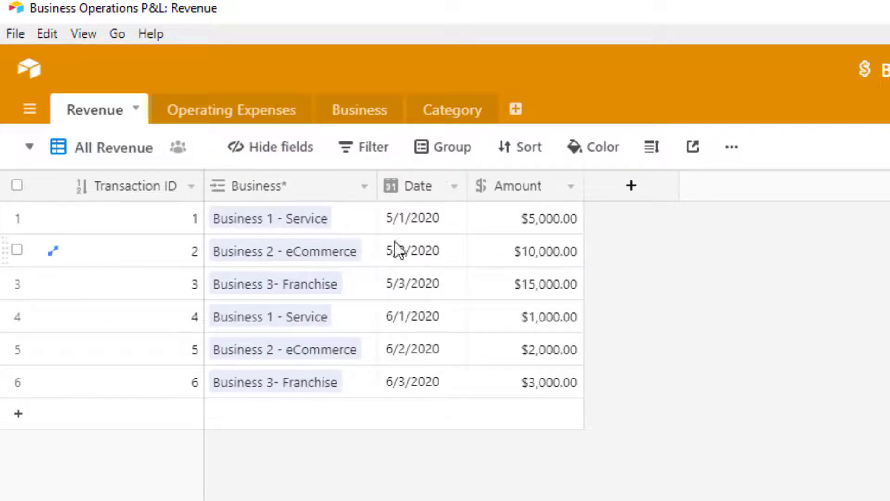
{"action": "left_click", "coordinate": [242, 113]}
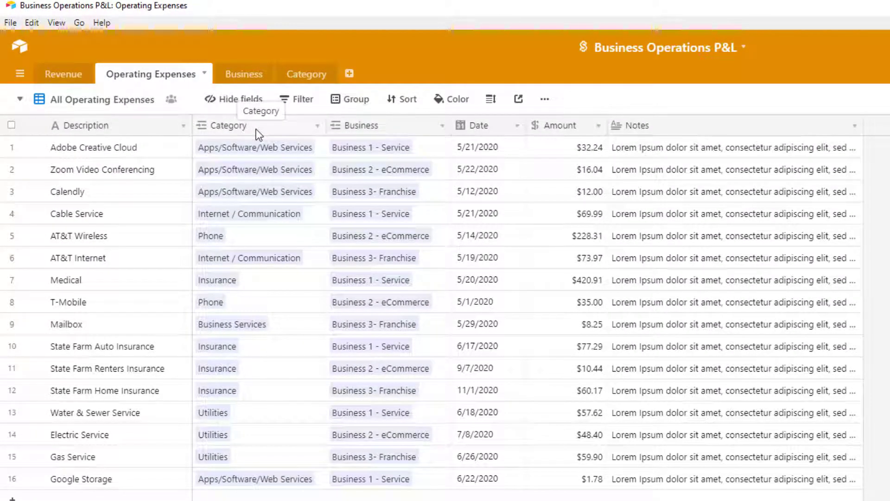
{"action": "left_click", "coordinate": [243, 75]}
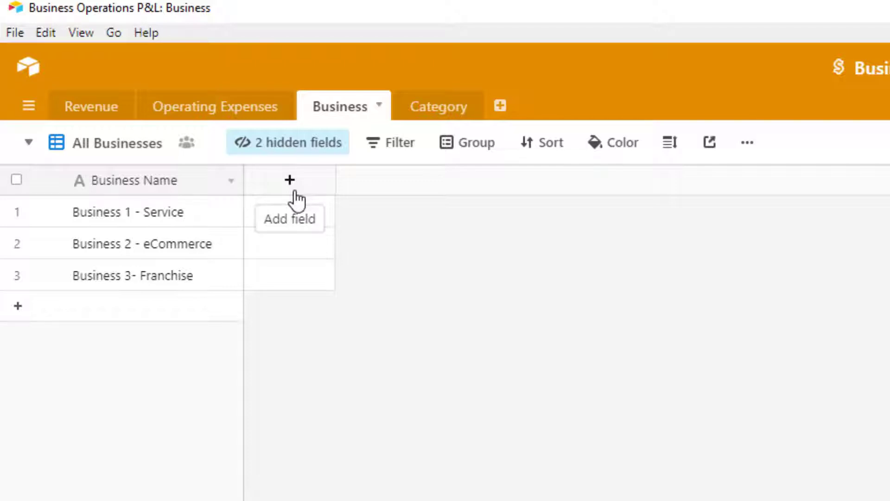
Step: Examine the per-business totals in the Revenue table's Grouped By Business view and the Operating Expenses table's By Business view
{"action": "left_click", "coordinate": [93, 109]}
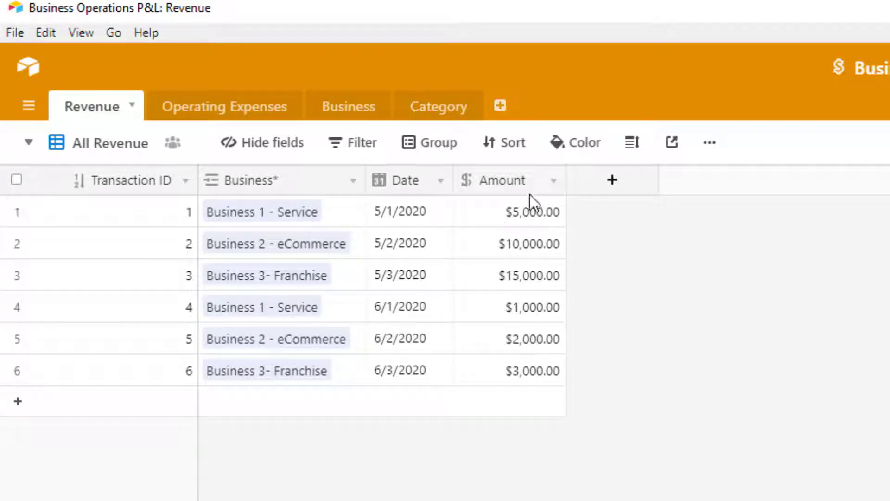
{"action": "left_click", "coordinate": [105, 143]}
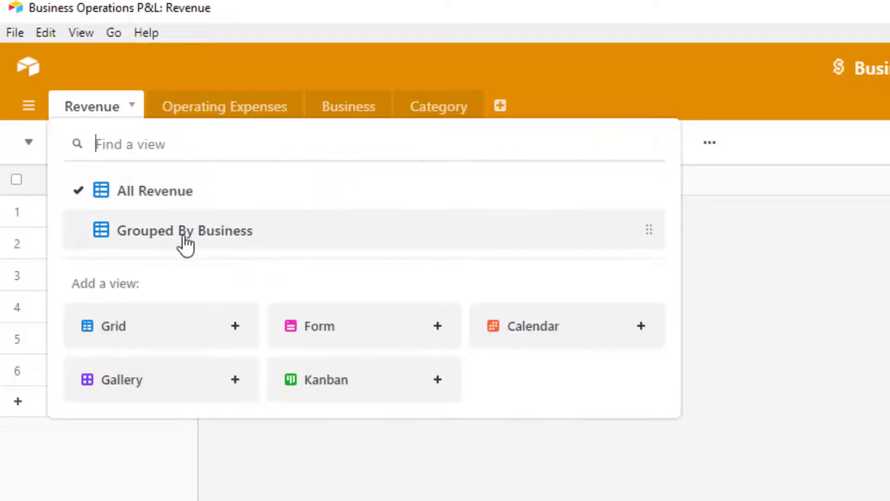
{"action": "left_click", "coordinate": [185, 242]}
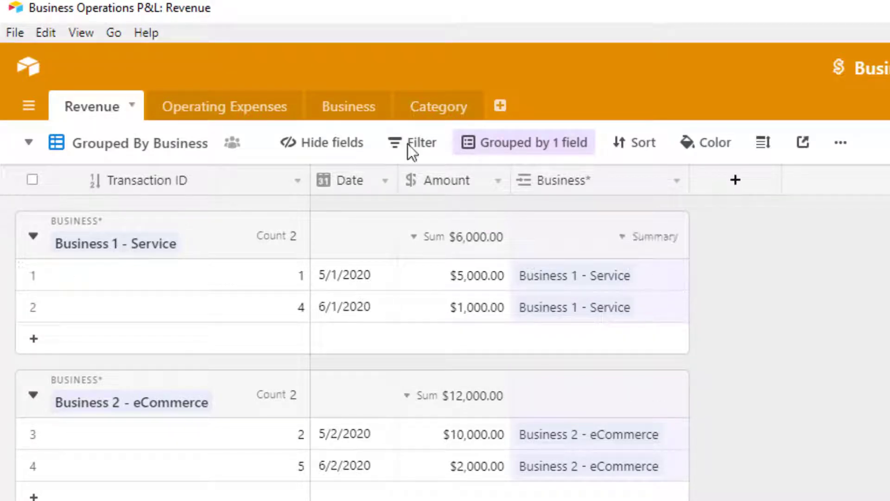
{"action": "left_click", "coordinate": [221, 111]}
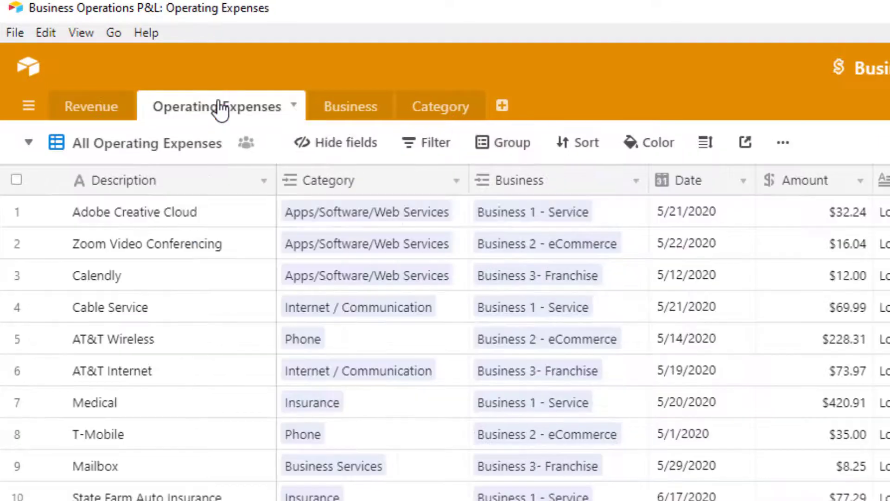
{"action": "left_click", "coordinate": [149, 150]}
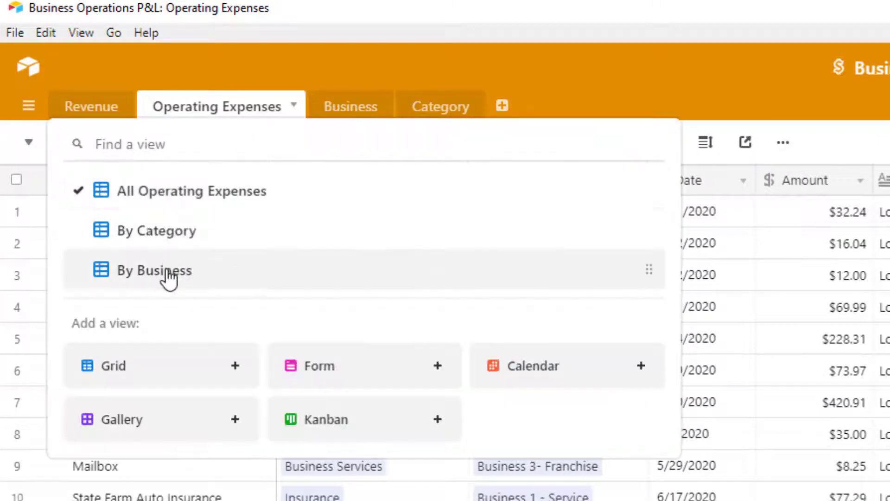
{"action": "left_click", "coordinate": [166, 274]}
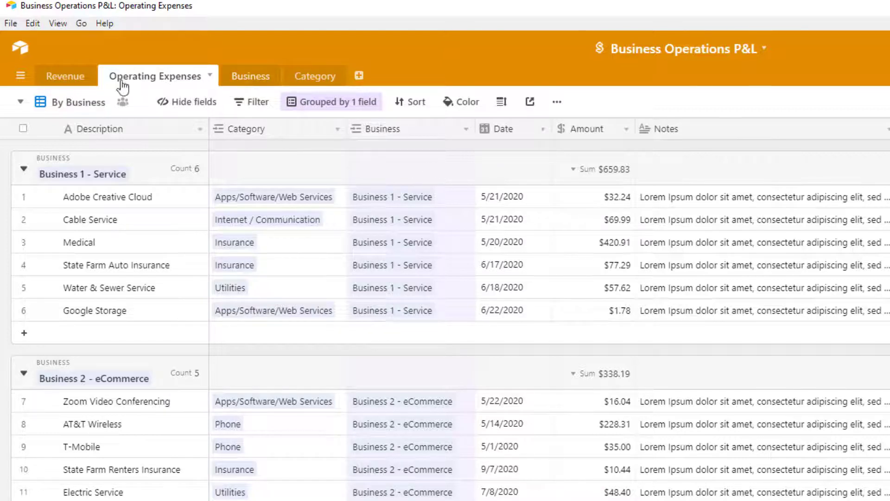
Step: Return the Revenue table to the All Revenue view and the Operating Expenses table to its All Operating Expenses view
{"action": "left_click", "coordinate": [70, 81]}
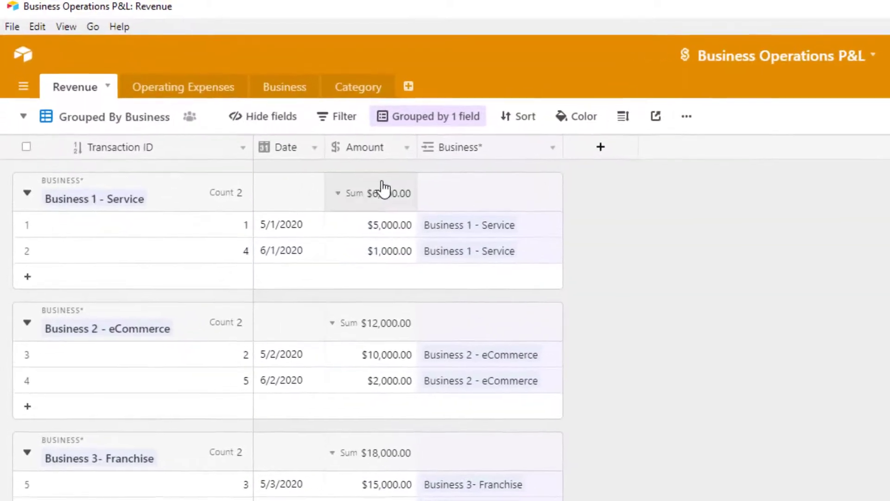
{"action": "left_click", "coordinate": [122, 118]}
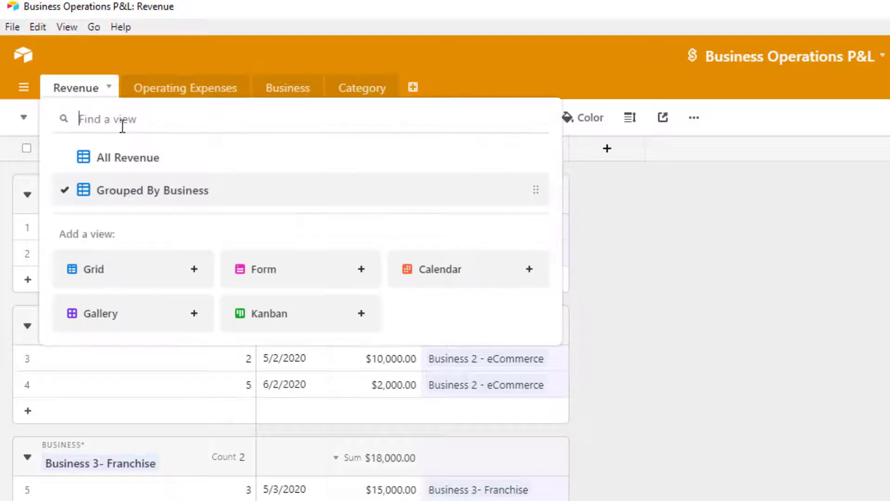
{"action": "left_click", "coordinate": [132, 161]}
{"action": "left_click", "coordinate": [162, 89]}
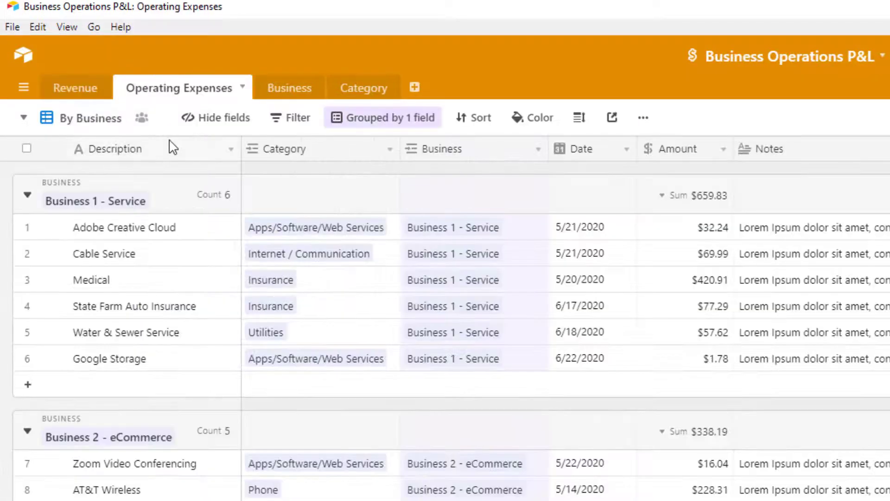
{"action": "left_click", "coordinate": [100, 121]}
{"action": "left_click", "coordinate": [112, 160]}
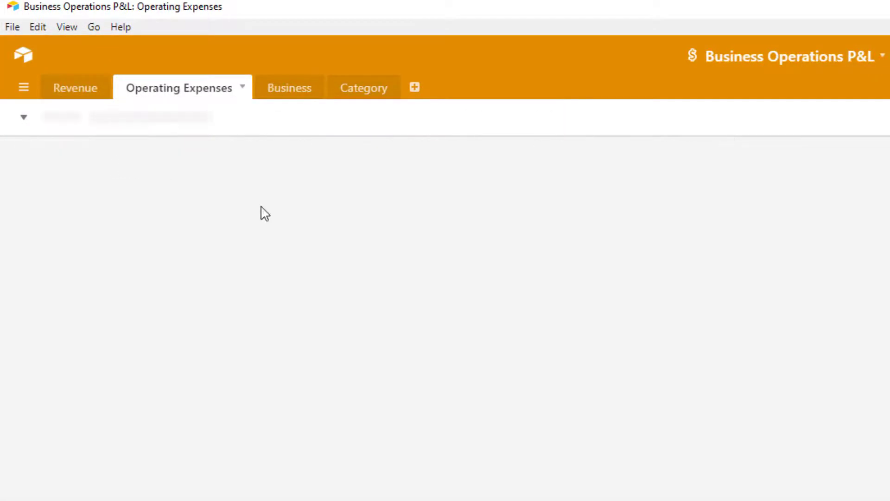
Step: Add a field named "Total Revenue (ROLLUP)" to the Business table and set its type to Rollup
{"action": "left_click", "coordinate": [82, 91]}
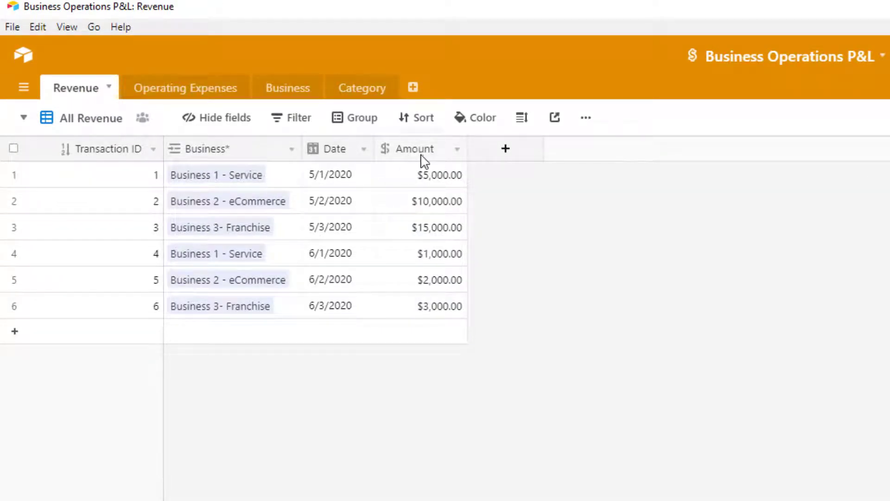
{"action": "left_click", "coordinate": [289, 91]}
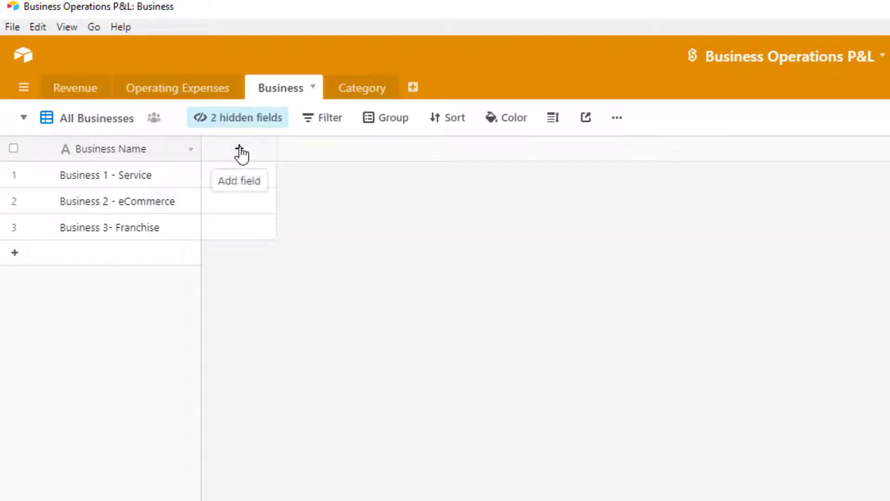
{"action": "left_click", "coordinate": [240, 152]}
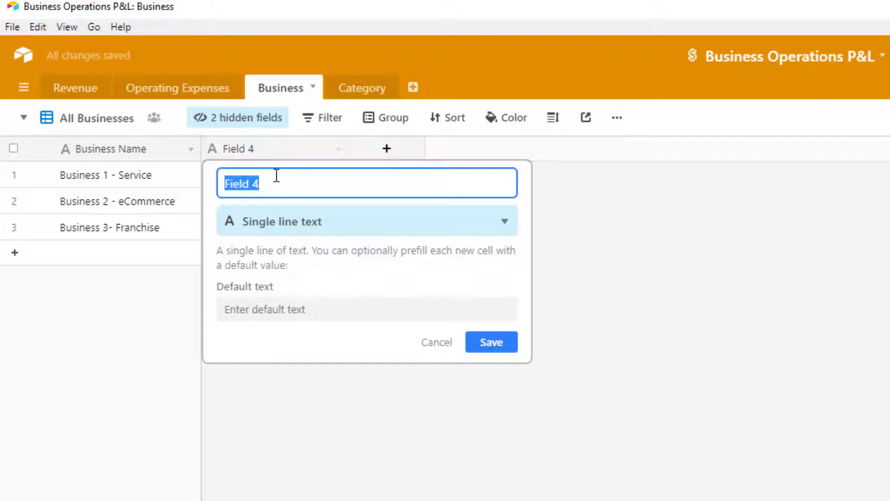
{"action": "type", "text": "Total "}
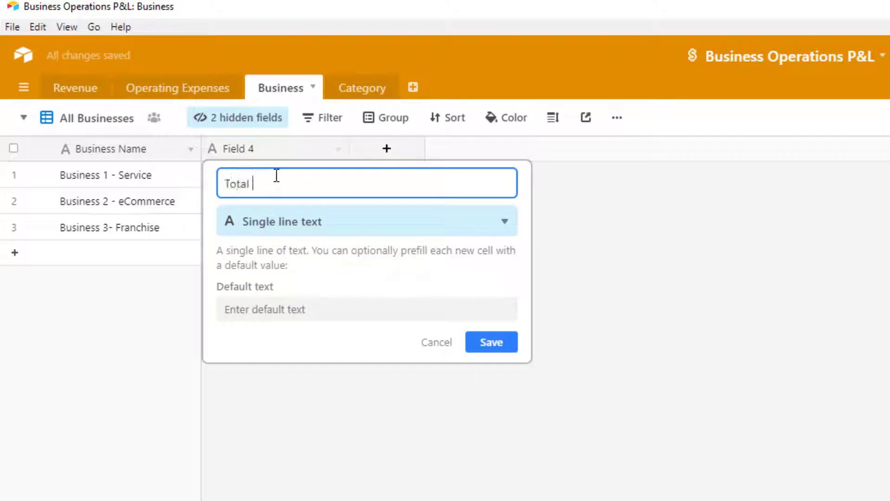
{"action": "type", "text": "Revenue (ROLLUP"}
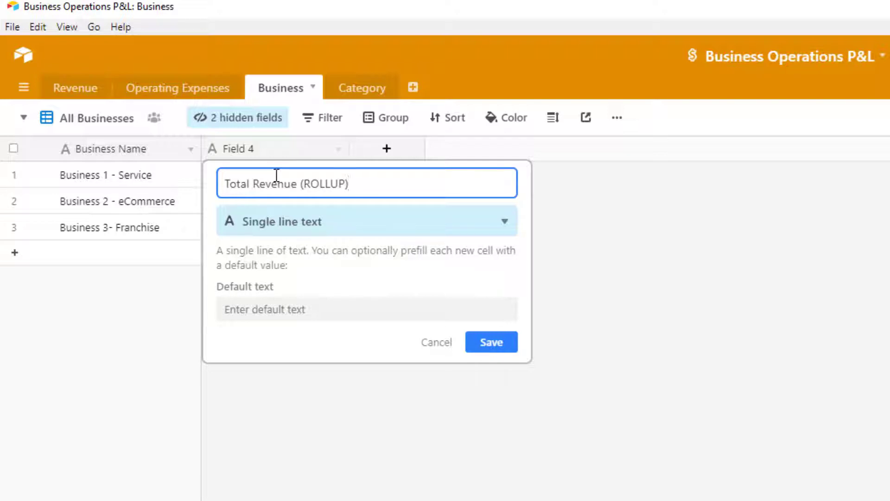
{"action": "left_click", "coordinate": [311, 231]}
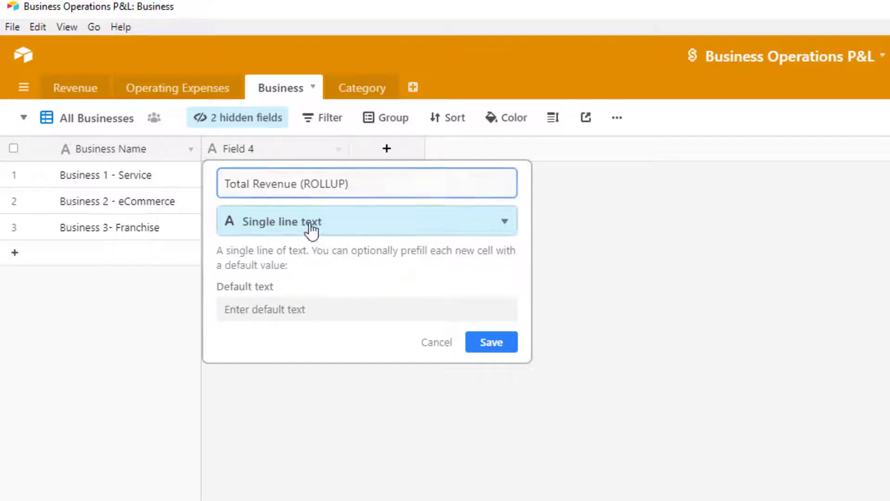
{"action": "type", "text": "roll"}
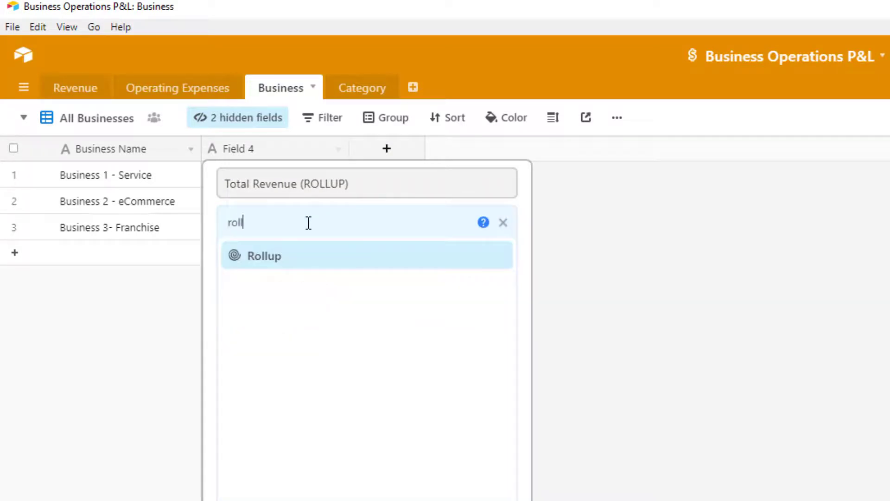
{"action": "left_click", "coordinate": [304, 258]}
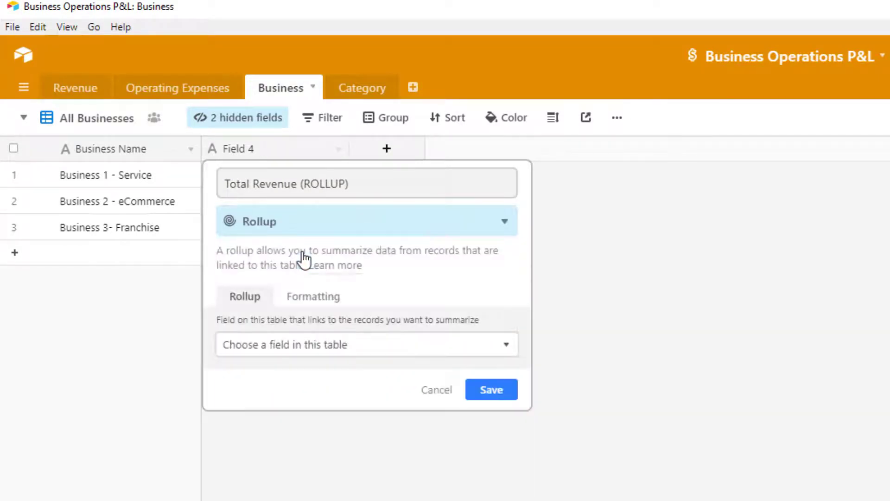
Step: Set the rollup to summarize the Amount field of the linked Revenue records with the formula SUM(values)
{"action": "left_click", "coordinate": [297, 353]}
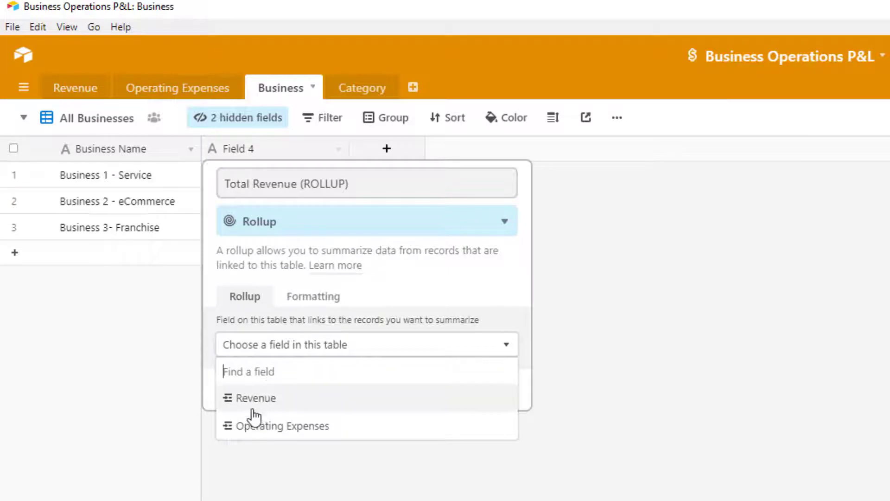
{"action": "left_click", "coordinate": [278, 410]}
{"action": "left_click", "coordinate": [299, 399]}
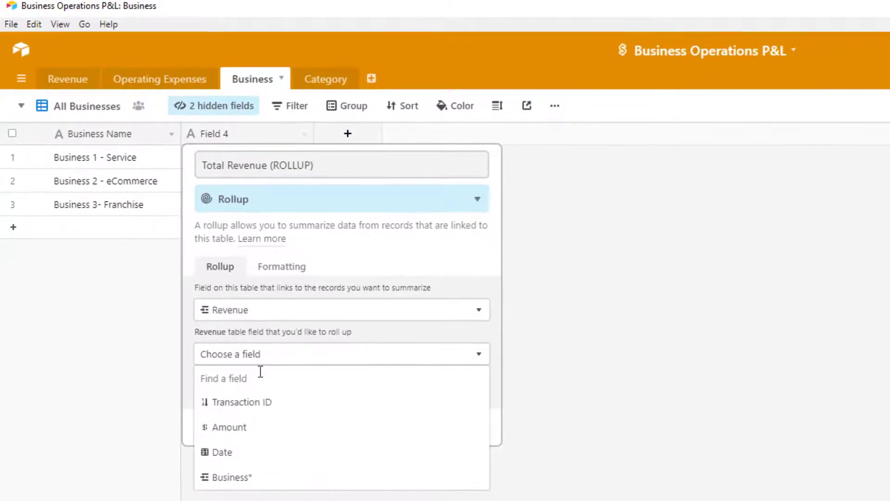
{"action": "left_click", "coordinate": [243, 428]}
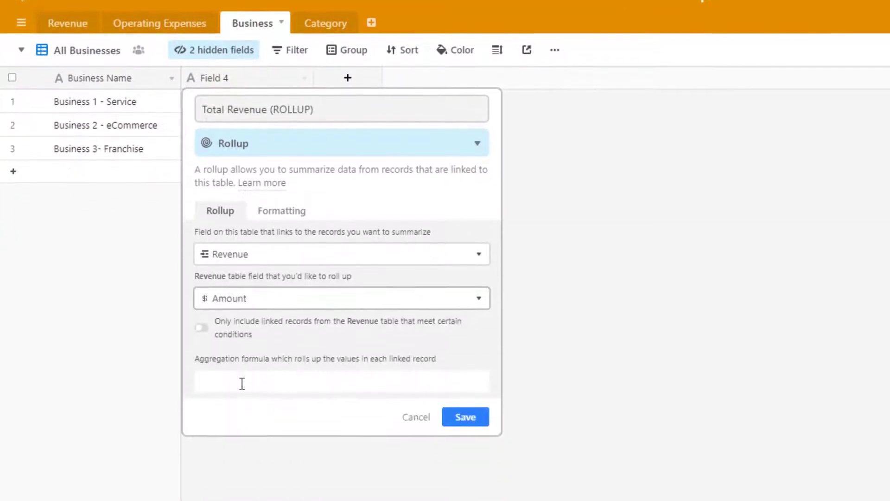
{"action": "left_click", "coordinate": [244, 438]}
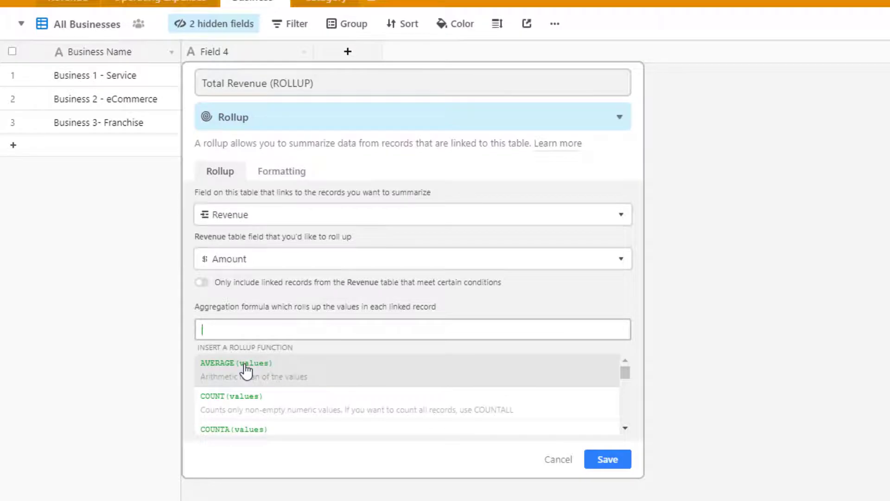
{"action": "type", "text": "sum"}
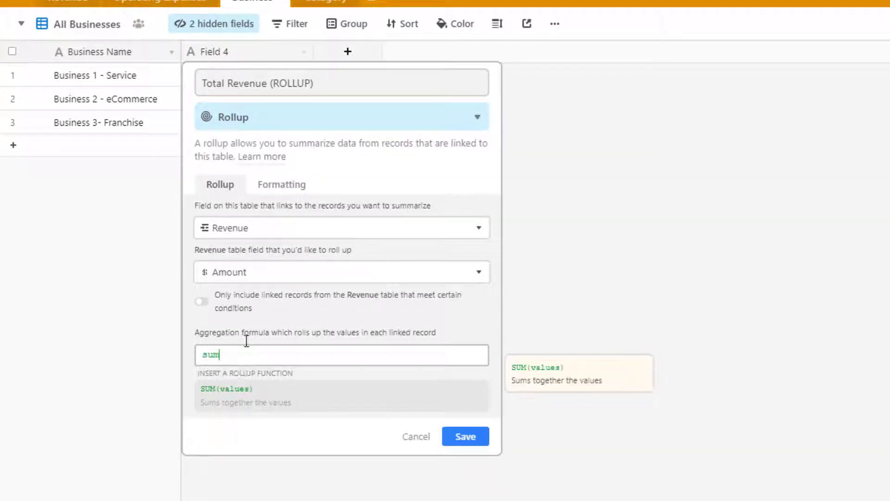
{"action": "left_click", "coordinate": [224, 399]}
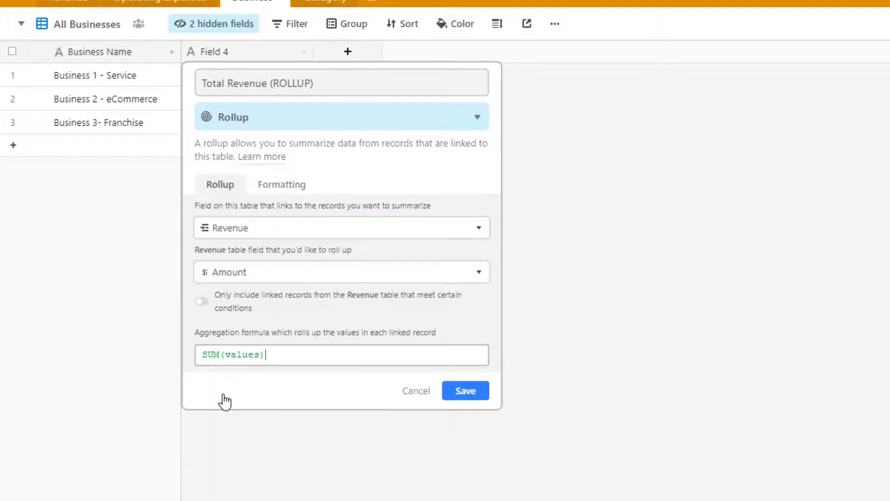
Step: Format the rollup result as Currency ($5.00) and save the new field
{"action": "left_click", "coordinate": [281, 185]}
{"action": "left_click", "coordinate": [238, 230]}
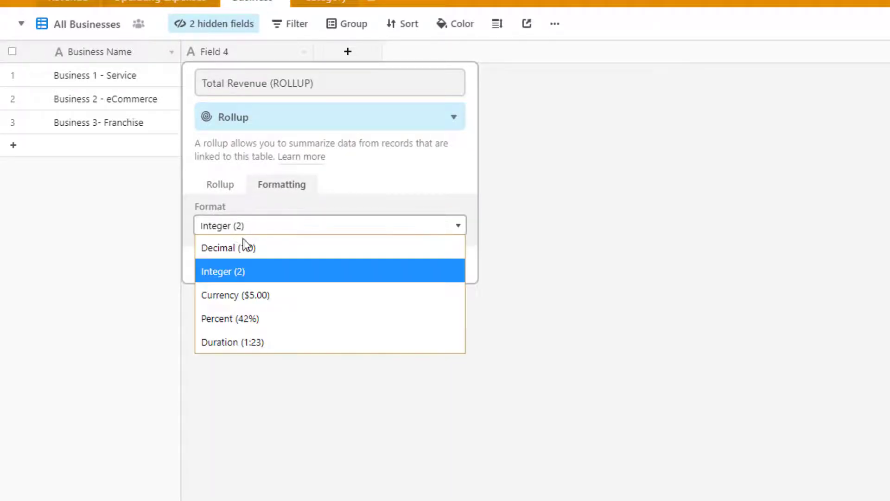
{"action": "left_click", "coordinate": [249, 295]}
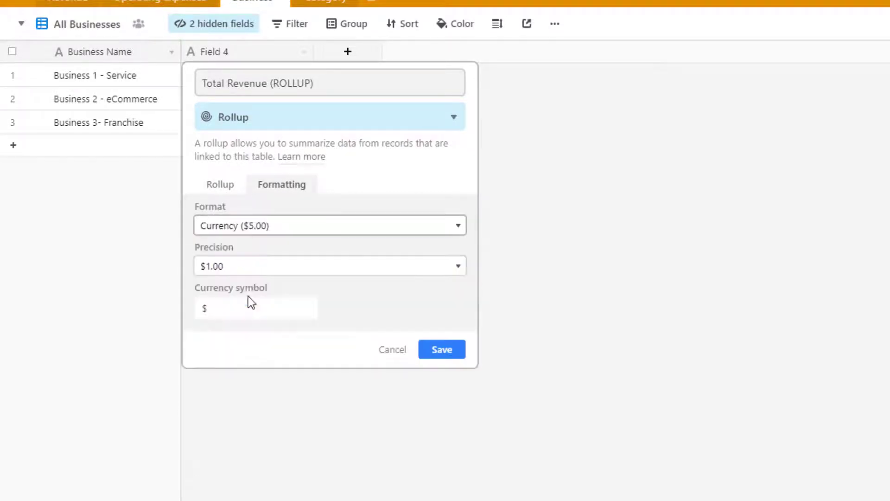
{"action": "left_click", "coordinate": [224, 185]}
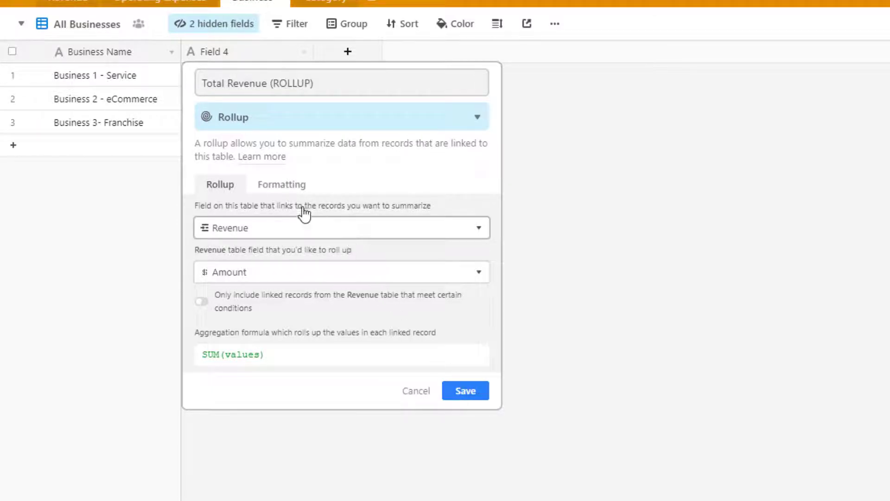
{"action": "left_click", "coordinate": [465, 390]}
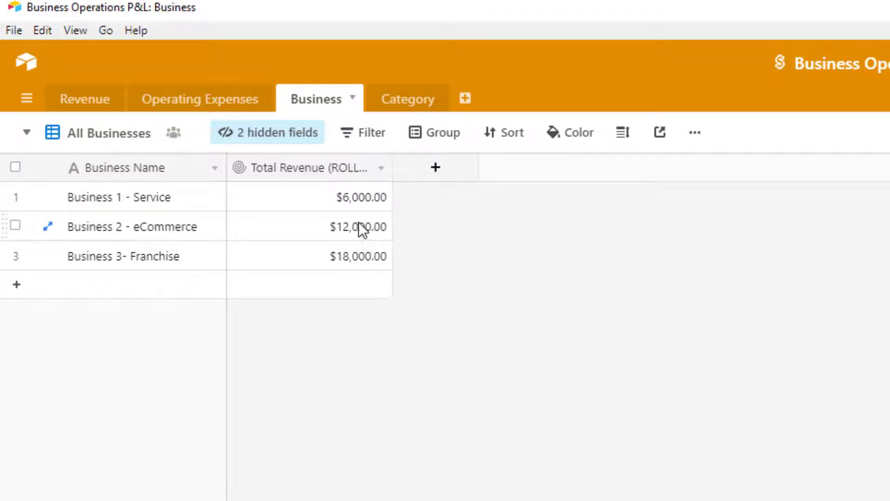
Step: Check the revenue sums per business in the Revenue table's Grouped By Business view with all groups collapsed
{"action": "left_click", "coordinate": [84, 99]}
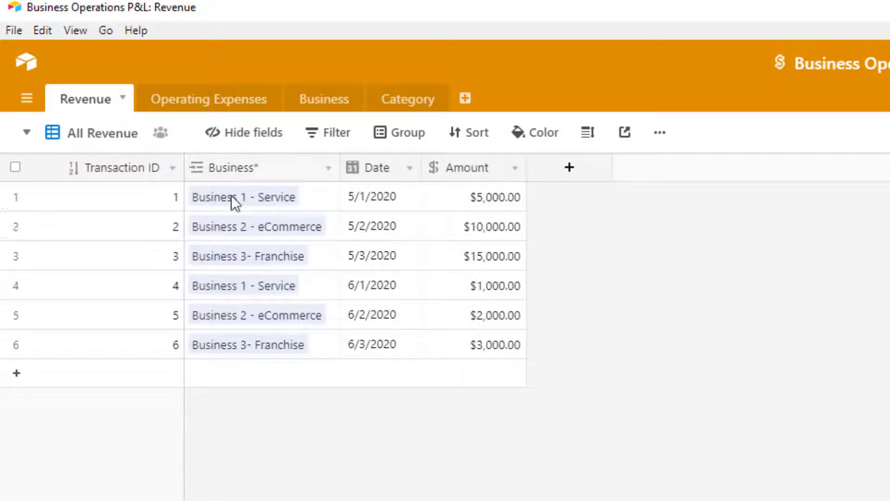
{"action": "left_click", "coordinate": [106, 137]}
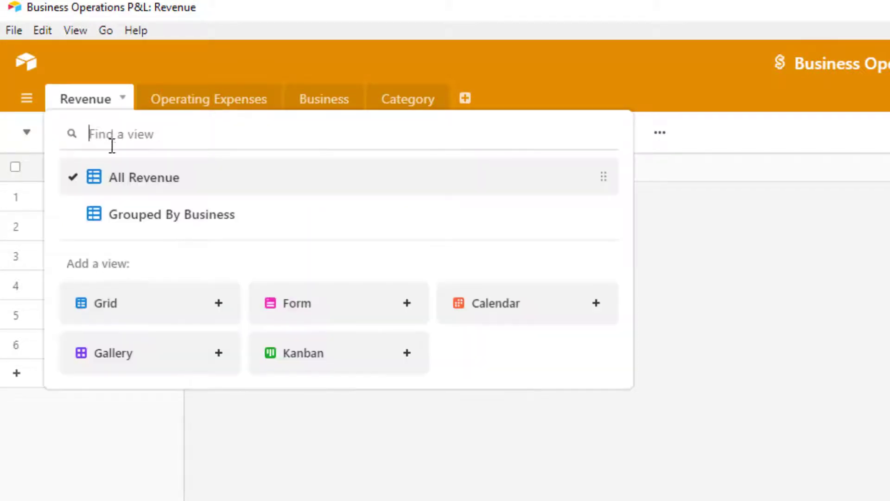
{"action": "left_click", "coordinate": [160, 218]}
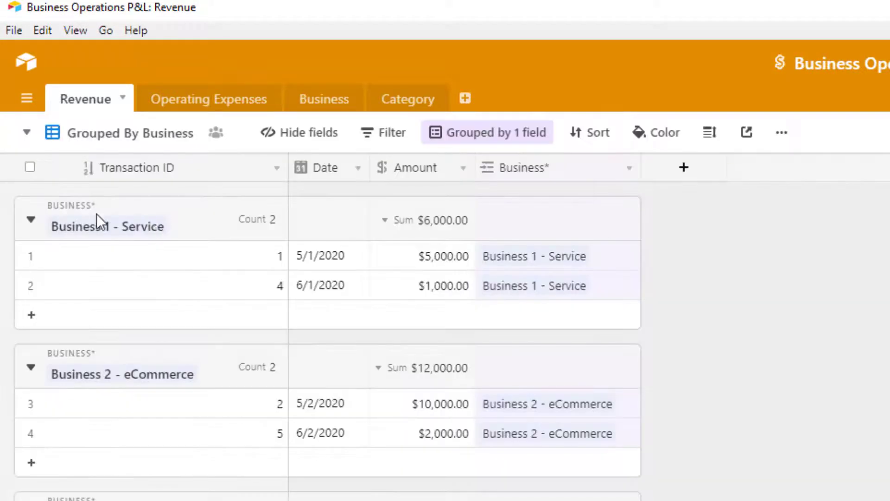
{"action": "right_click", "coordinate": [34, 226]}
{"action": "left_click", "coordinate": [52, 268]}
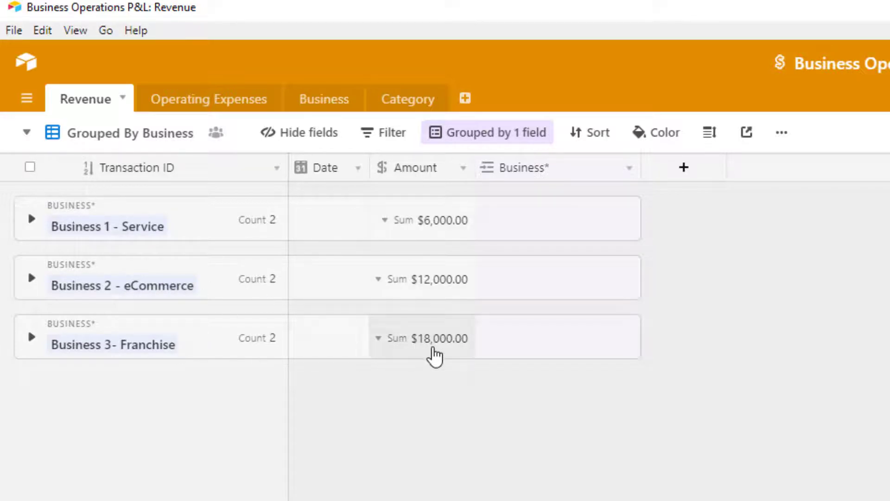
Step: Widen the Total Revenue (ROLLUP) column in the Business table to fit its full name
{"action": "left_click", "coordinate": [318, 102]}
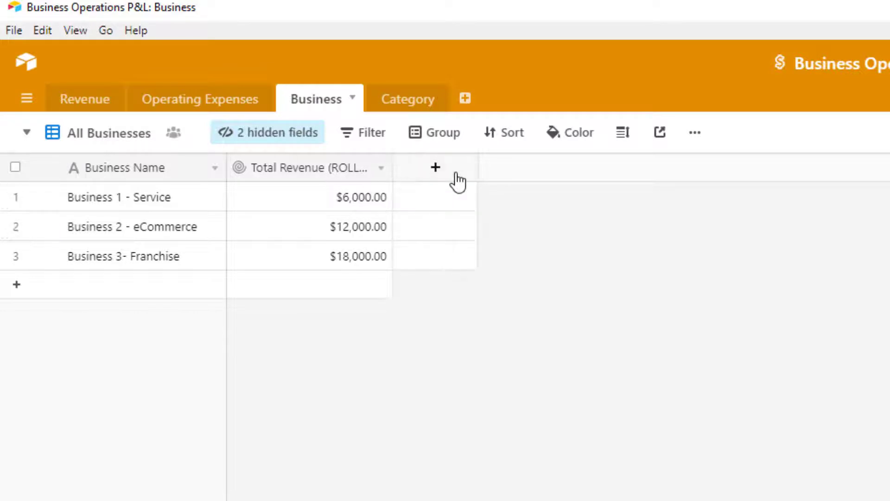
{"action": "left_click_drag", "start_coordinate": [393, 169], "coordinate": [408, 169]}
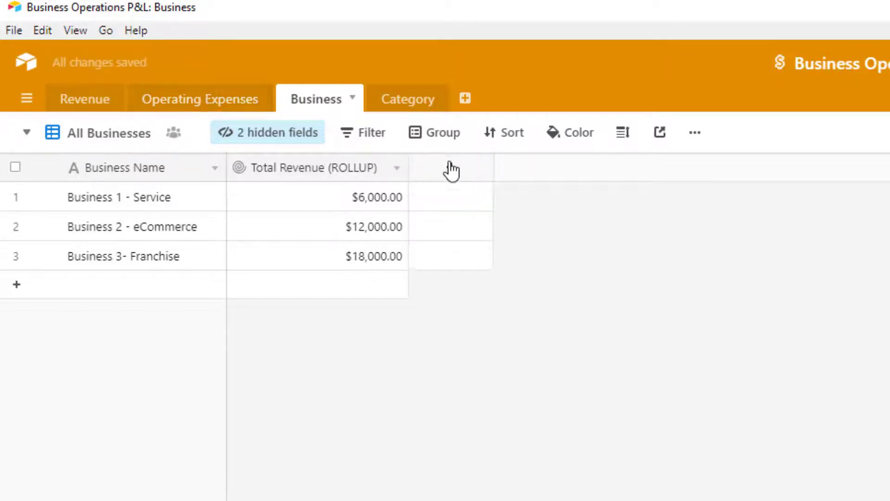
Step: Add a field named "Total Expenses (ROLLUP)" to the Business table and set its type to Rollup
{"action": "left_click", "coordinate": [458, 175]}
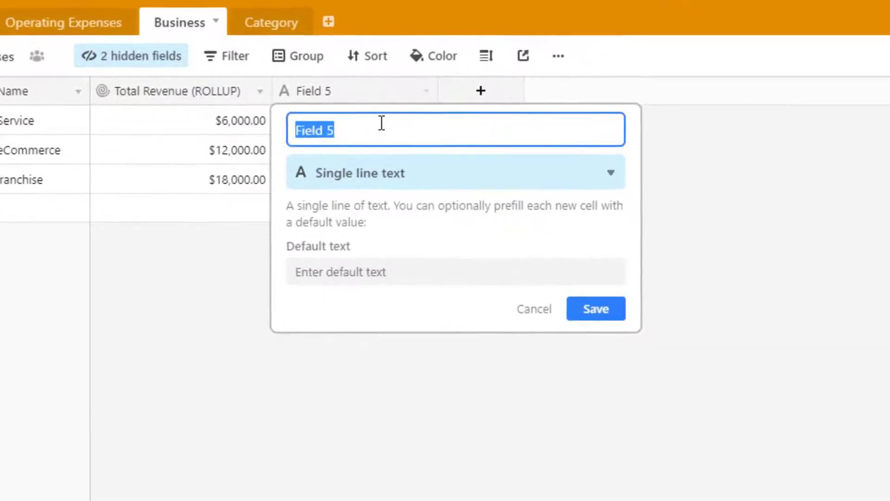
{"action": "type", "text": "Total Expenses"}
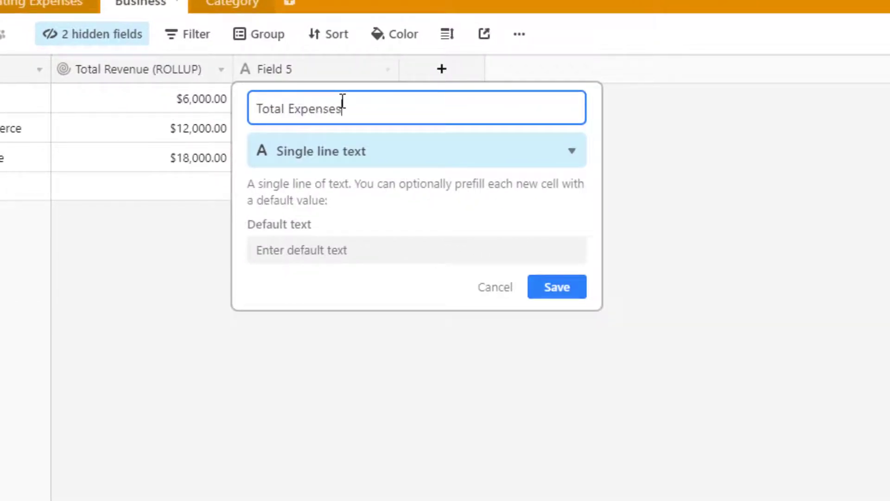
{"action": "type", "text": " (ROLLUP"}
{"action": "left_click", "coordinate": [360, 148]}
{"action": "type", "text": "roll"}
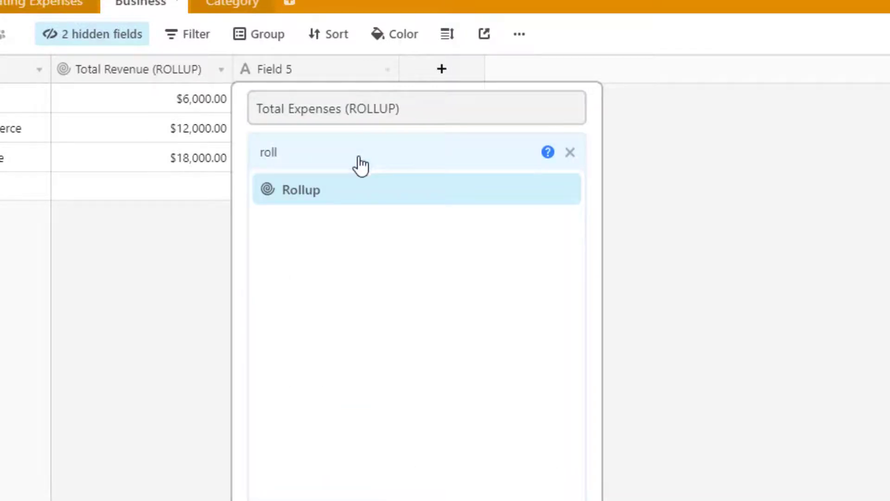
{"action": "left_click", "coordinate": [355, 191]}
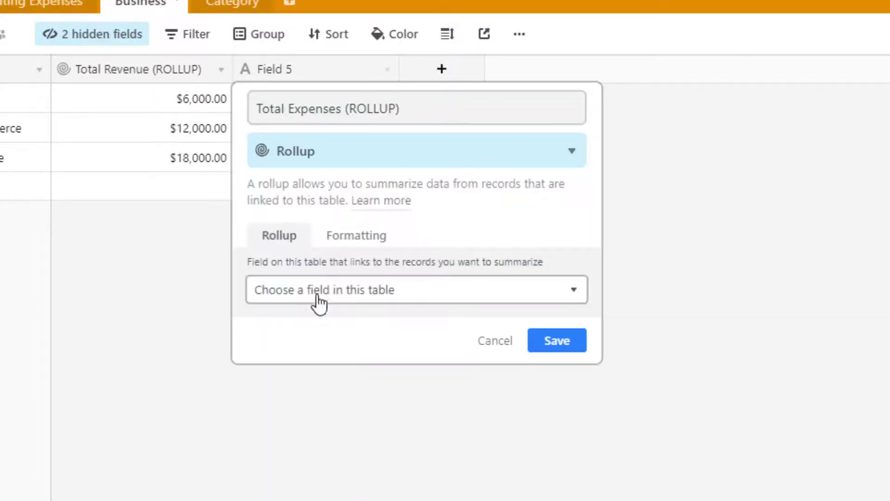
Step: Set the rollup to summarize the Amount field of the linked Operating Expenses records with the formula SUM(values)
{"action": "left_click", "coordinate": [325, 293]}
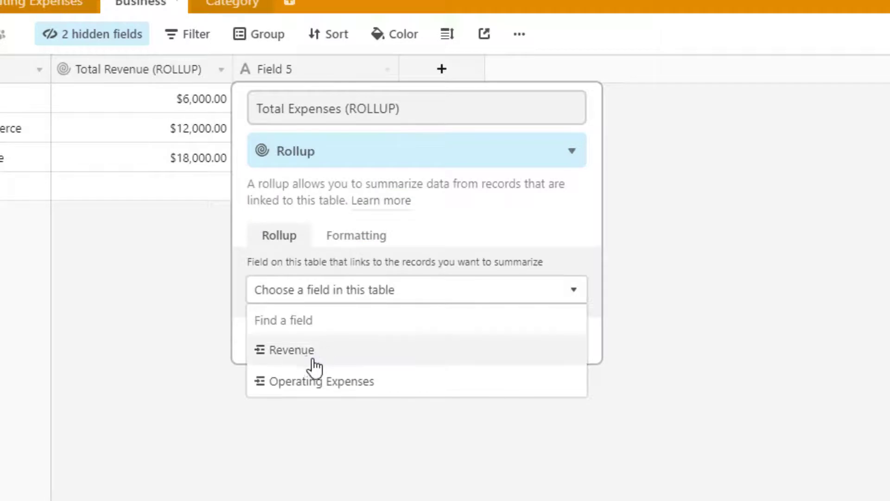
{"action": "left_click", "coordinate": [338, 387]}
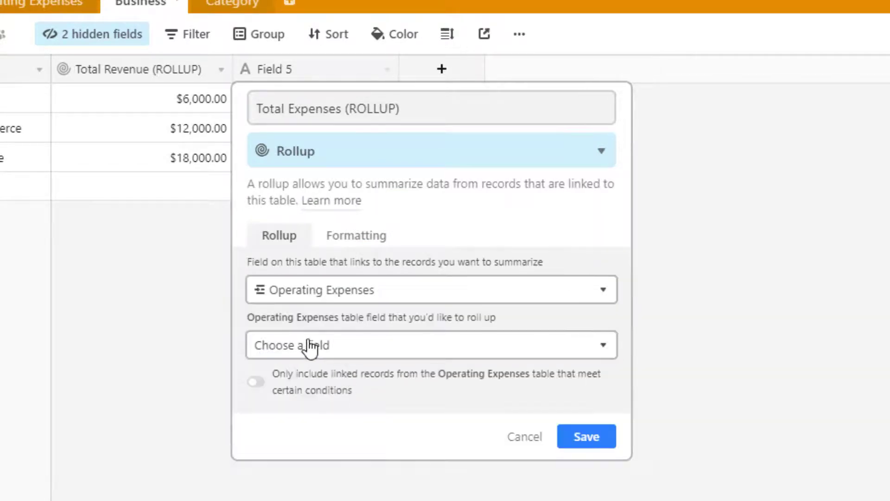
{"action": "left_click", "coordinate": [311, 349]}
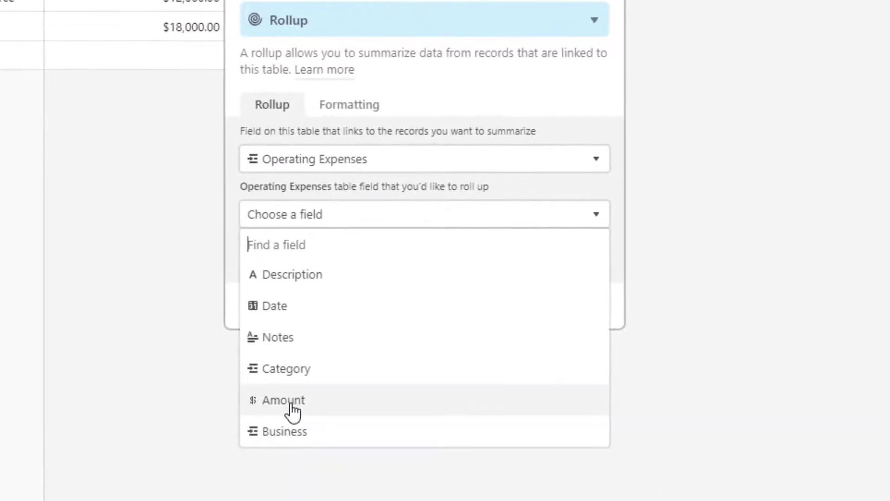
{"action": "left_click", "coordinate": [297, 500]}
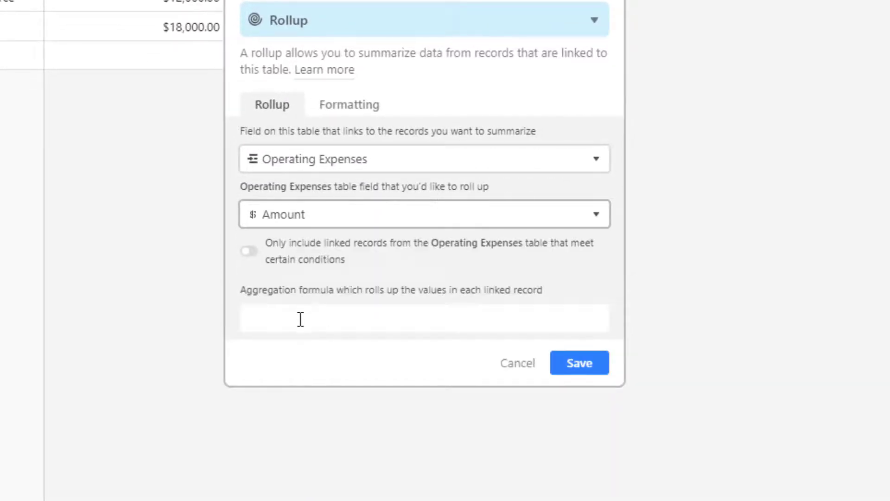
{"action": "left_click", "coordinate": [300, 318]}
{"action": "type", "text": "sum"}
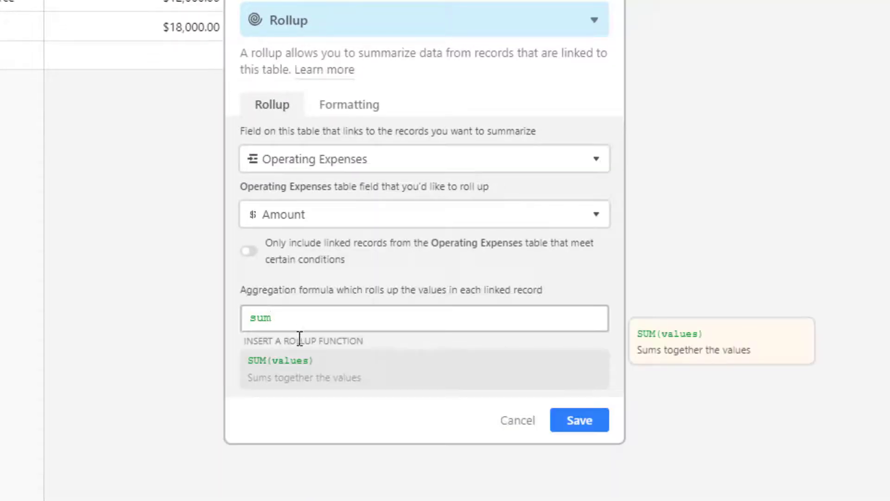
{"action": "left_click", "coordinate": [280, 363]}
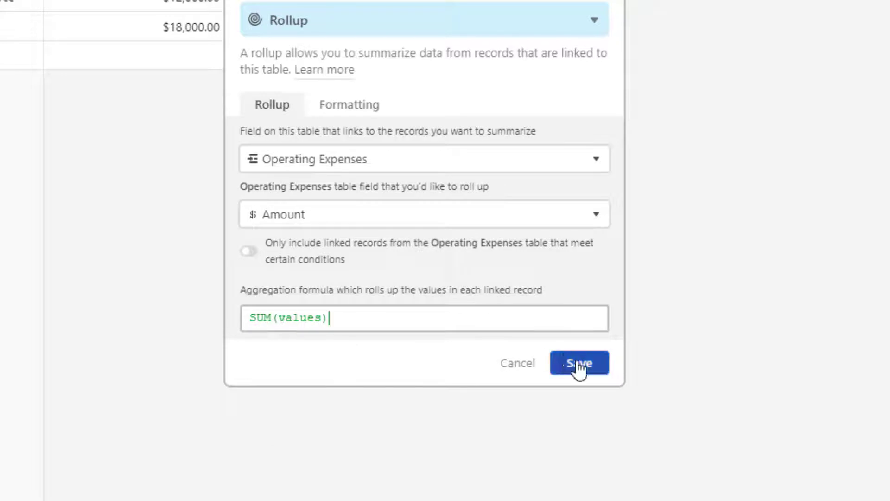
Step: Format the expenses rollup as Currency ($5.00), save the field and widen its column to fit the full name
{"action": "left_click", "coordinate": [343, 105]}
{"action": "left_click", "coordinate": [315, 158]}
{"action": "left_click", "coordinate": [319, 242]}
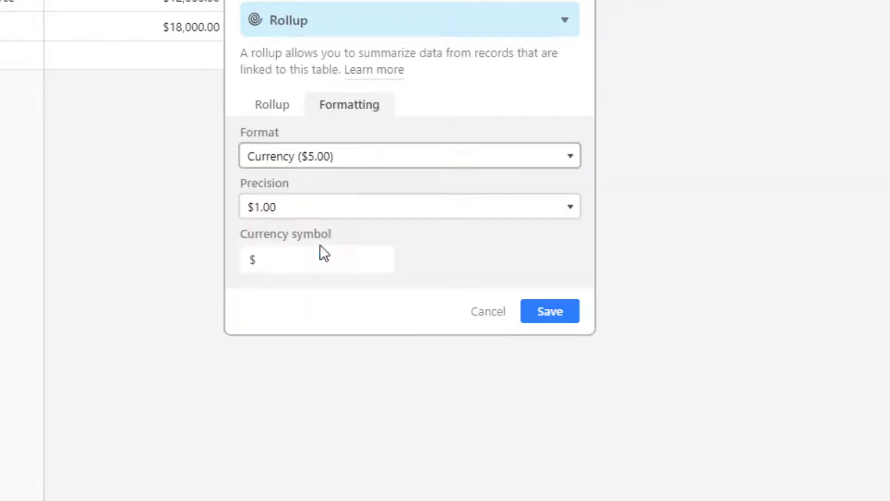
{"action": "left_click", "coordinate": [553, 319]}
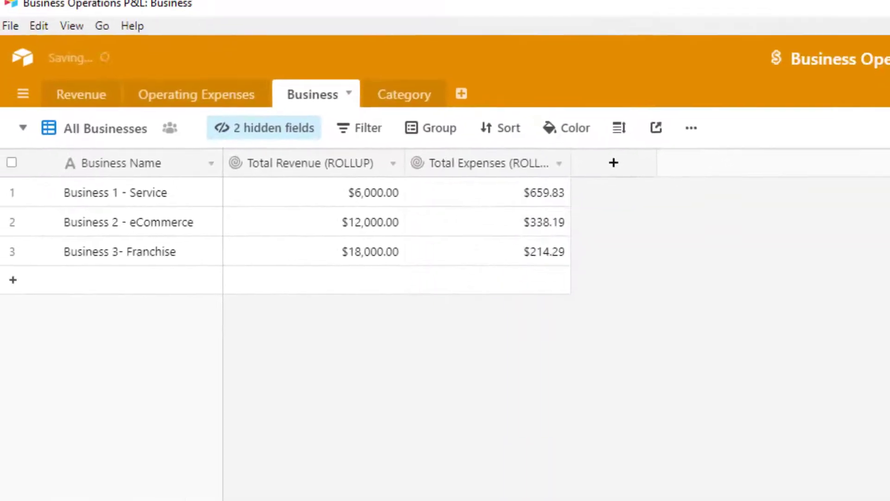
{"action": "left_click_drag", "start_coordinate": [570, 162], "coordinate": [591, 165]}
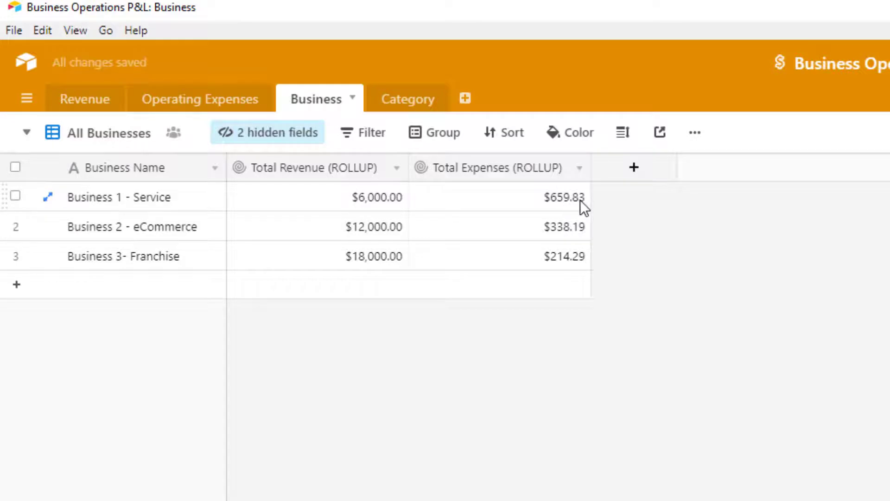
Step: Check the expense sums per business in the Operating Expenses table's By Business view with all groups collapsed, and return to the Business table
{"action": "left_click", "coordinate": [203, 108]}
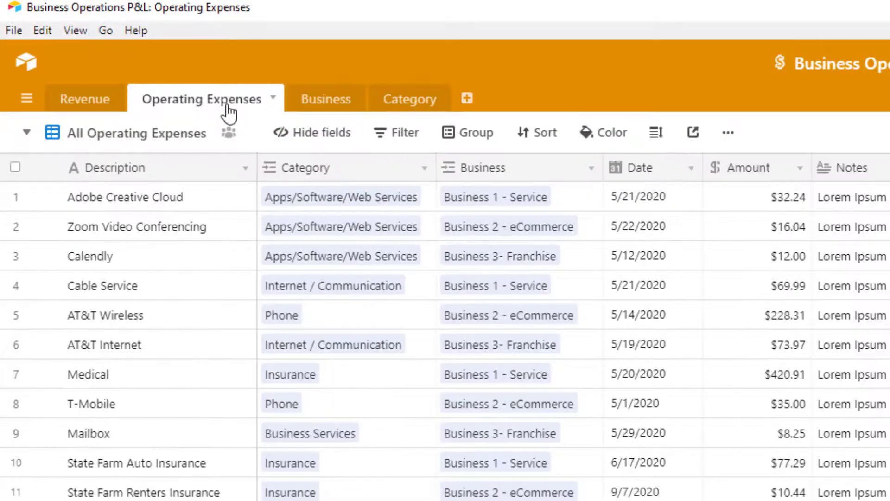
{"action": "left_click", "coordinate": [149, 139]}
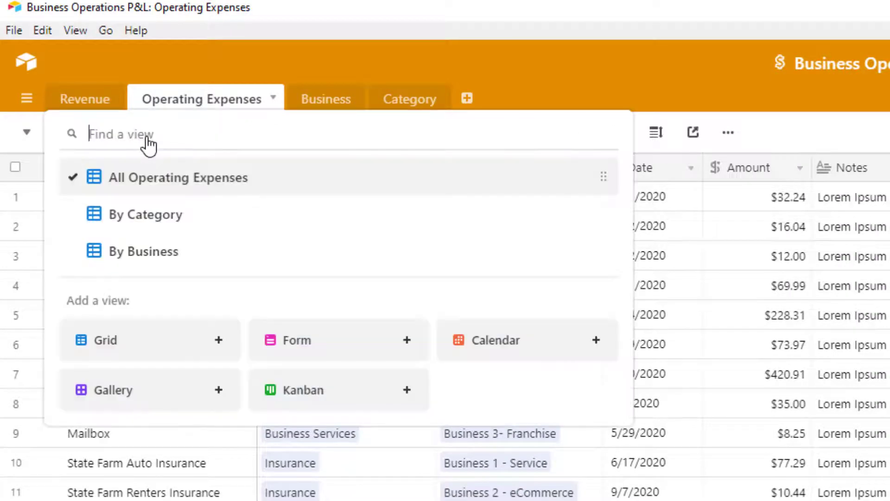
{"action": "left_click", "coordinate": [158, 254]}
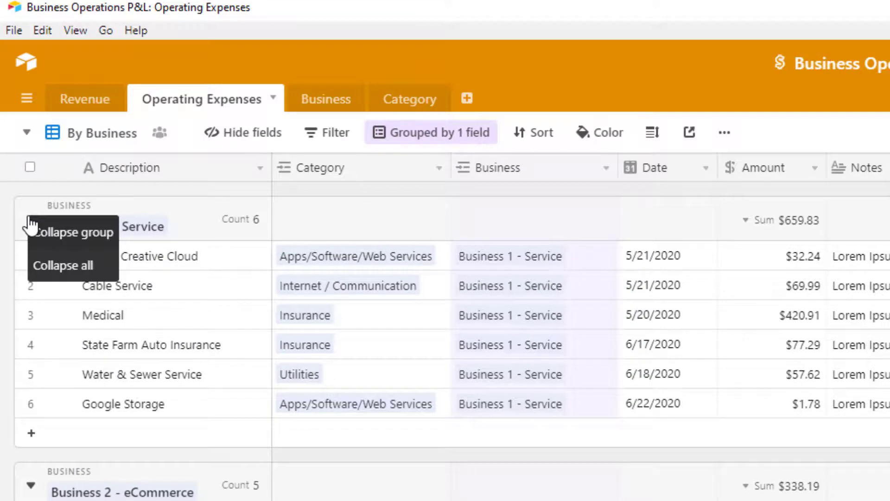
{"action": "left_click", "coordinate": [74, 267]}
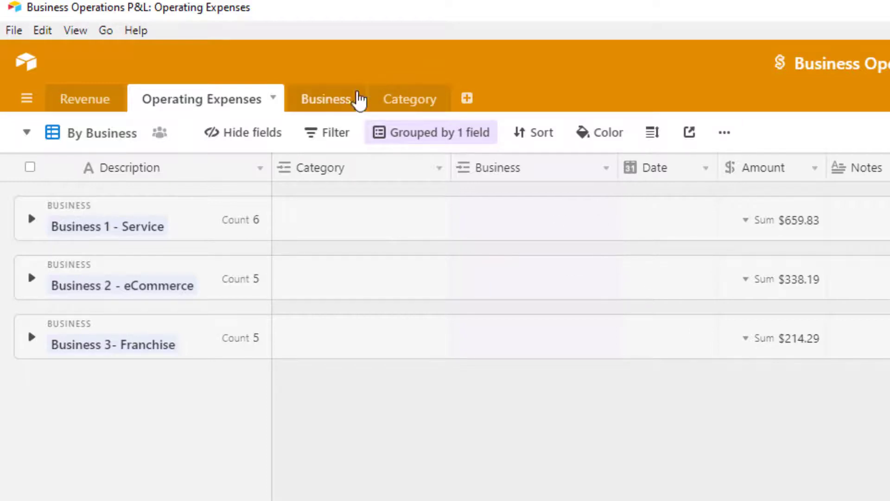
{"action": "left_click", "coordinate": [337, 102]}
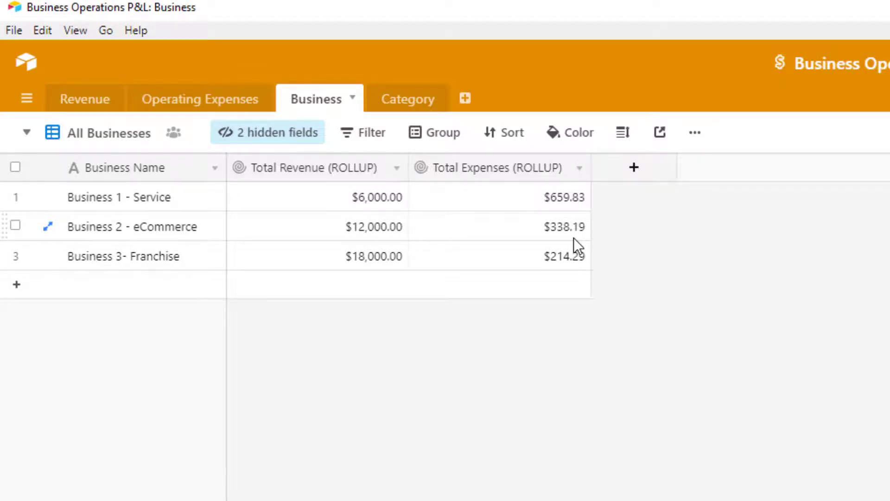
Step: Add a field named "Net Profit or Loss" to the Business table and set its type to Formula
{"action": "left_click", "coordinate": [634, 170]}
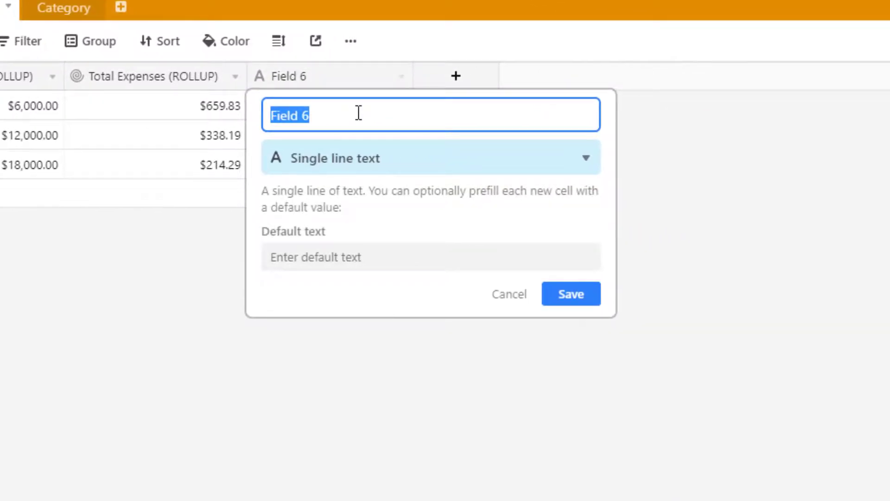
{"action": "type", "text": "Net Profit"}
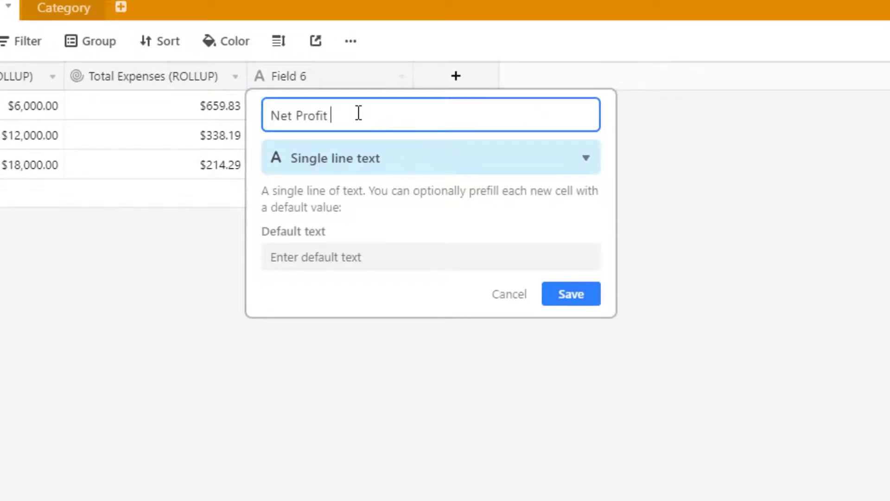
{"action": "type", "text": " or Loss"}
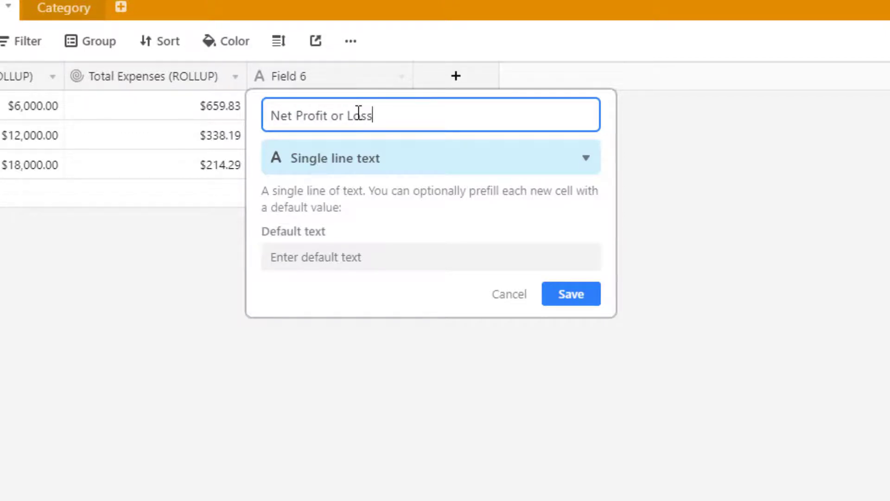
{"action": "left_click", "coordinate": [363, 174]}
{"action": "type", "text": "f"}
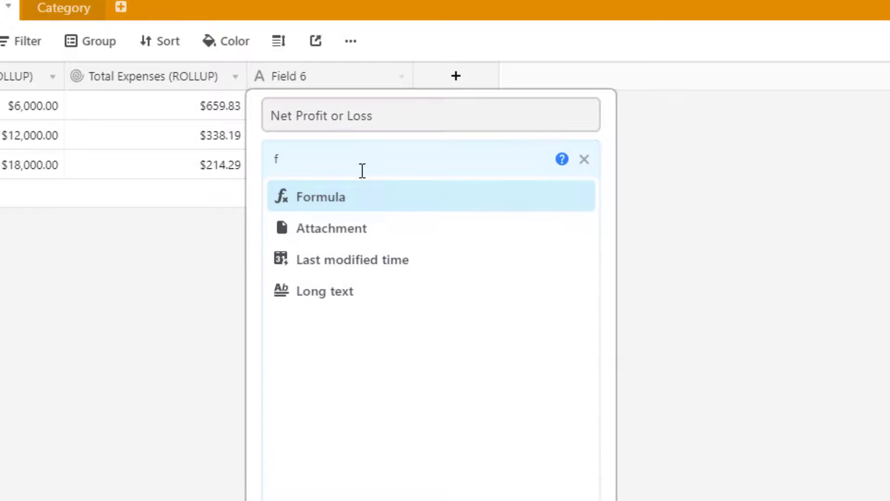
{"action": "left_click", "coordinate": [357, 204]}
Step: Enter the formula {Total Revenue (ROLLUP)}-{Total Expenses (ROLLUP)} for the Net Profit or Loss field
{"action": "left_click", "coordinate": [366, 278]}
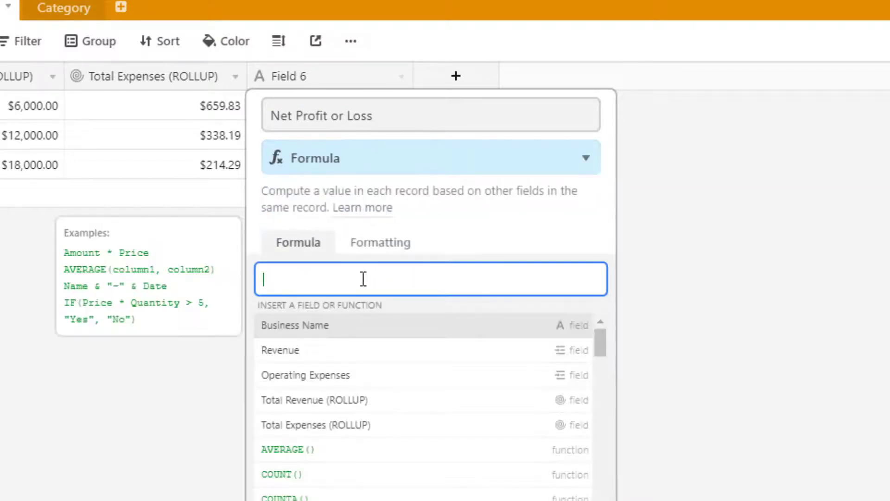
{"action": "type", "text": "total"}
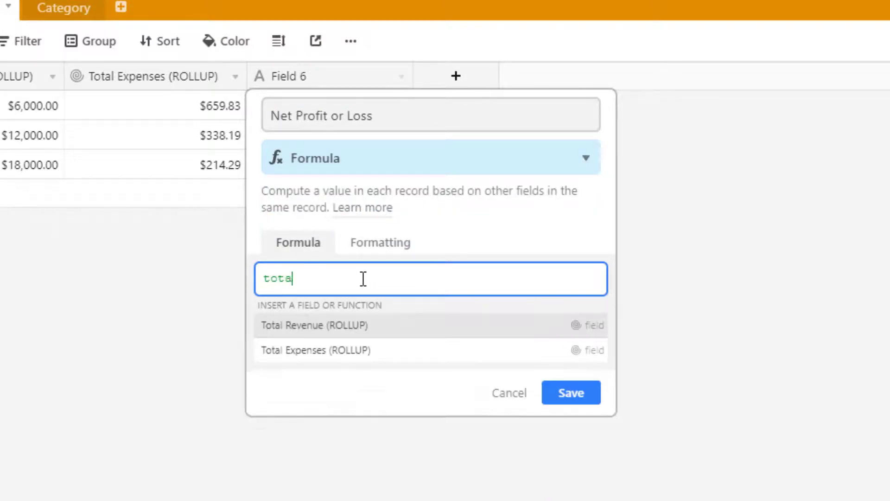
{"action": "left_click", "coordinate": [323, 324]}
{"action": "type", "text": "-"}
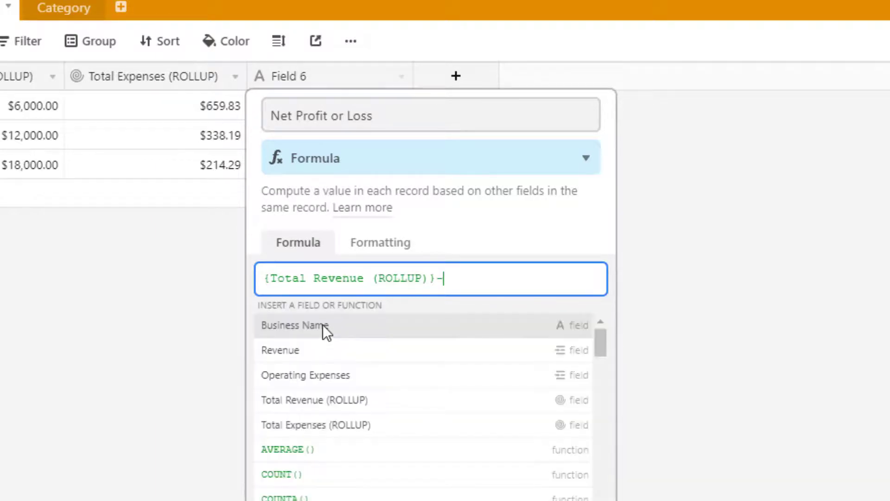
{"action": "type", "text": "tote"}
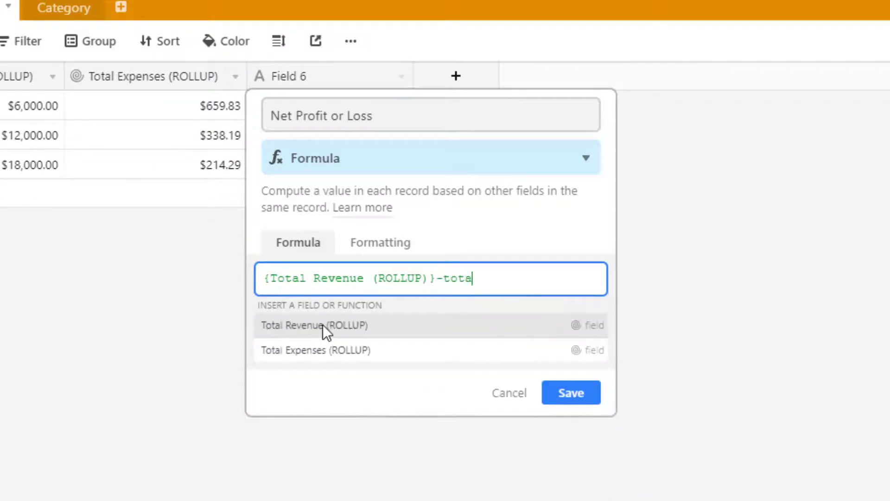
{"action": "left_click", "coordinate": [301, 355]}
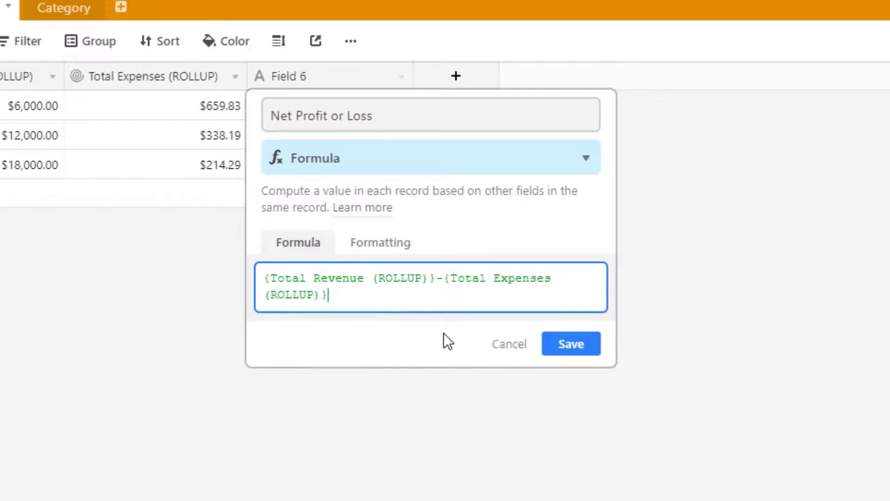
Step: Format the Net Profit or Loss formula as Currency ($5.00), save the field and narrow its column slightly
{"action": "left_click", "coordinate": [382, 251]}
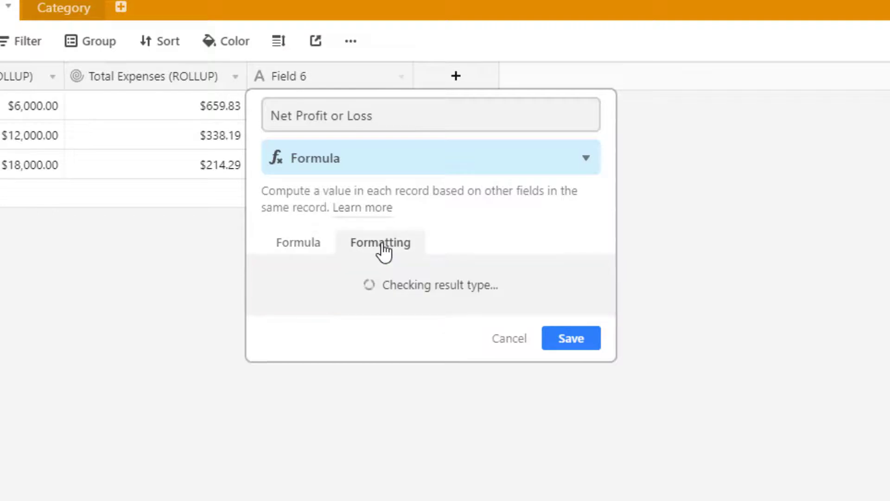
{"action": "left_click", "coordinate": [353, 311]}
{"action": "left_click", "coordinate": [329, 387]}
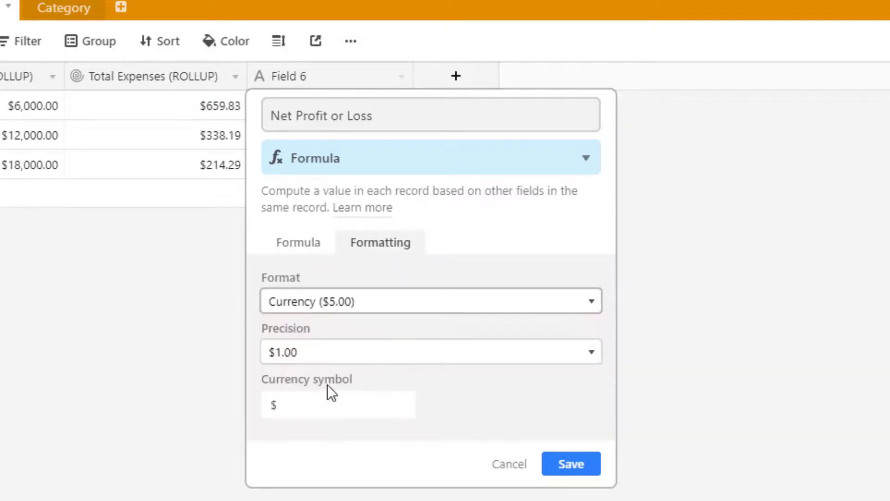
{"action": "left_click", "coordinate": [571, 464]}
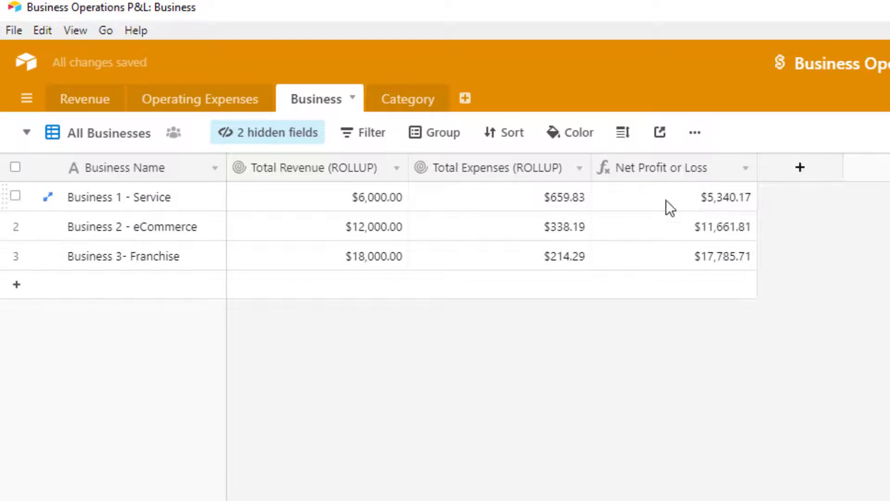
{"action": "left_click_drag", "start_coordinate": [755, 167], "coordinate": [737, 167]}
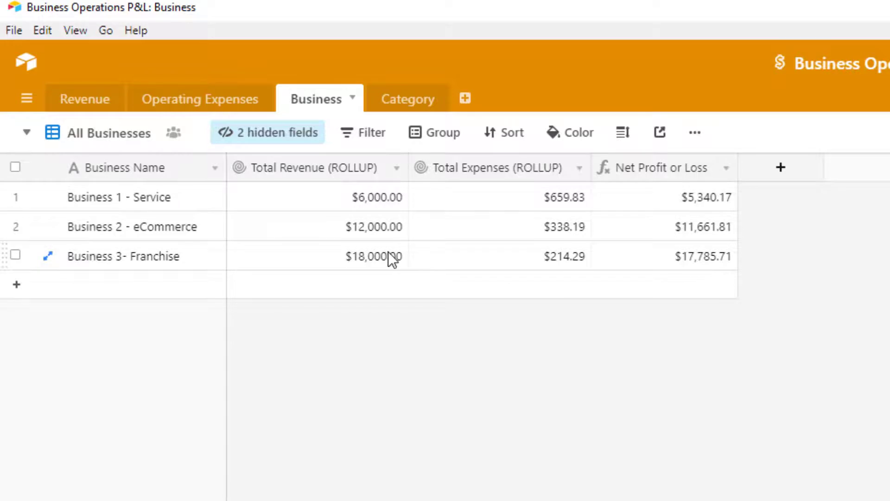
Step: In the Revenue table's All Revenue view, add a field named "Status" of type Single select
{"action": "left_click", "coordinate": [84, 102]}
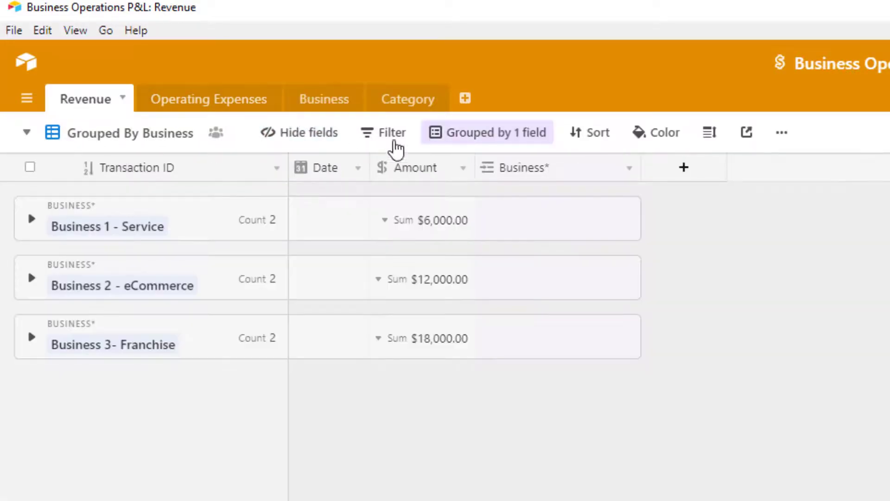
{"action": "left_click", "coordinate": [91, 135]}
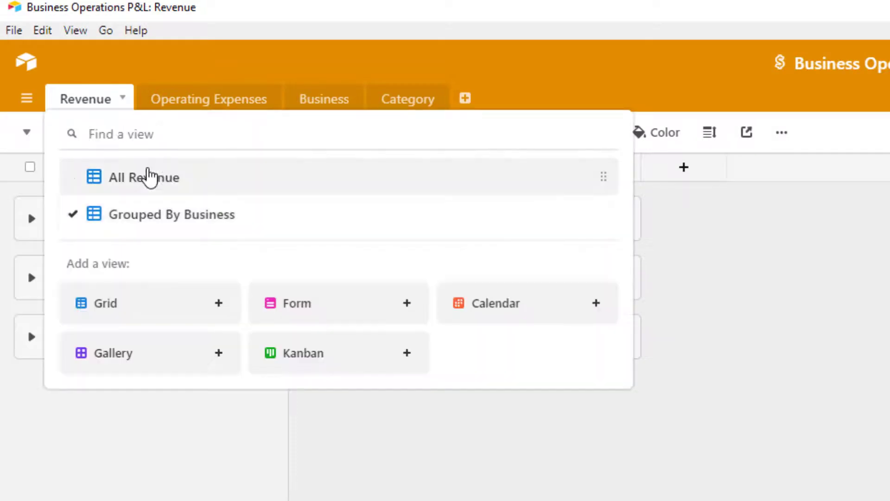
{"action": "left_click", "coordinate": [149, 176]}
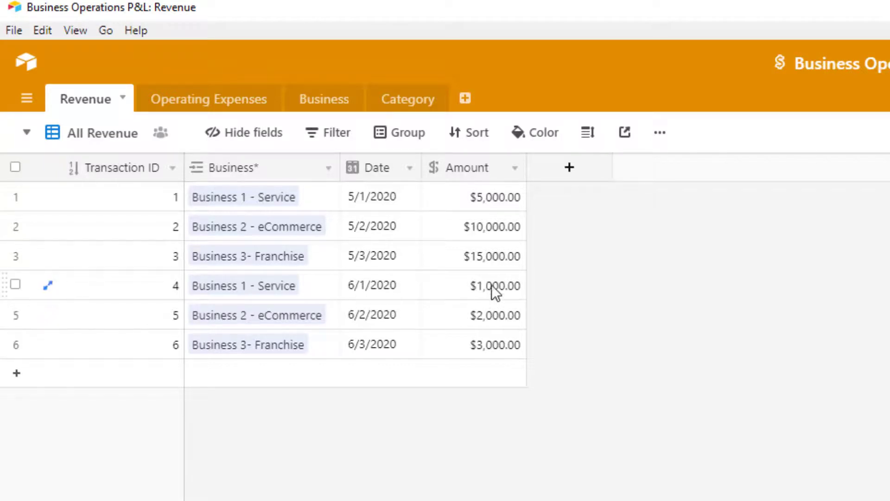
{"action": "left_click", "coordinate": [573, 170]}
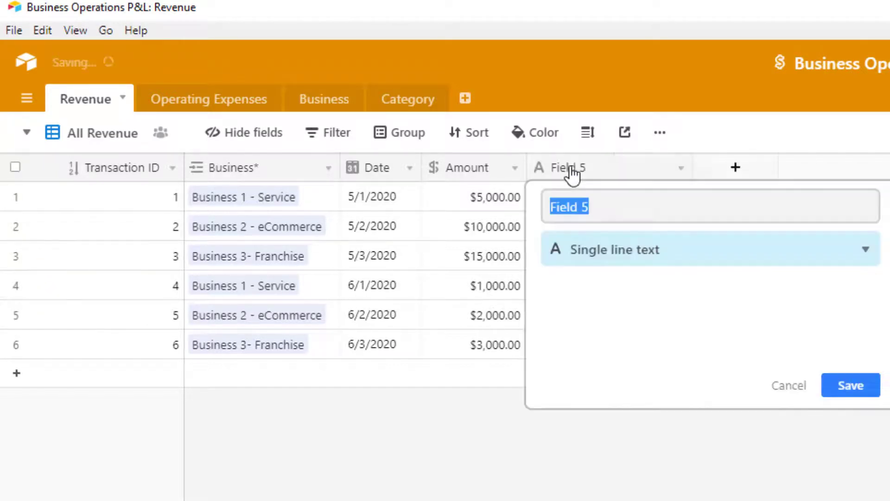
{"action": "type", "text": "Status"}
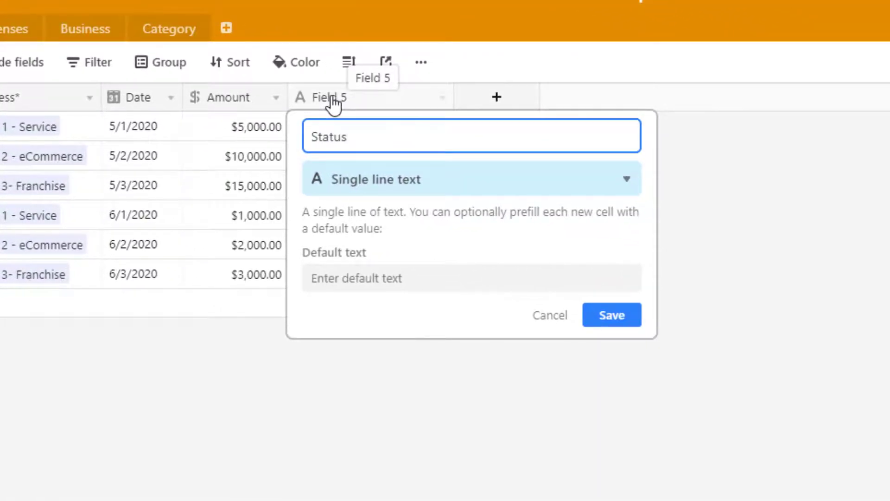
{"action": "left_click", "coordinate": [360, 188]}
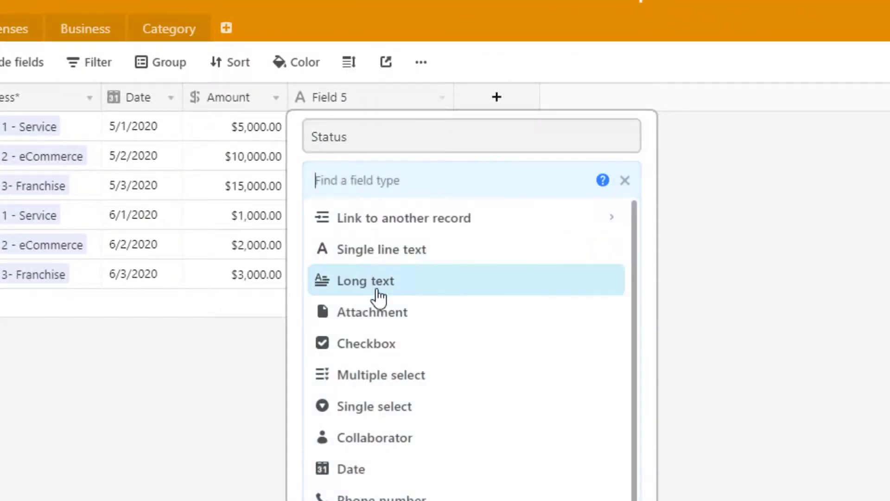
{"action": "left_click", "coordinate": [375, 408]}
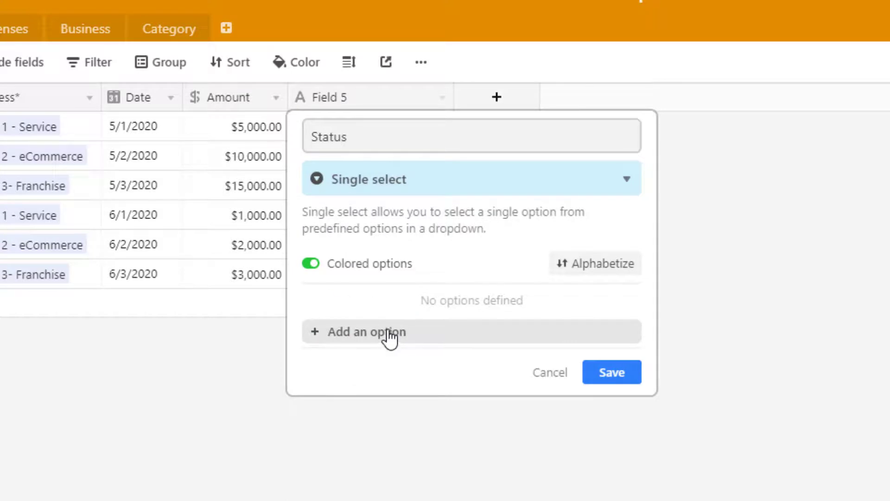
Step: Define the Status options "Collected" and "Invoiced", color Invoiced light pink, and save the field
{"action": "left_click", "coordinate": [388, 337]}
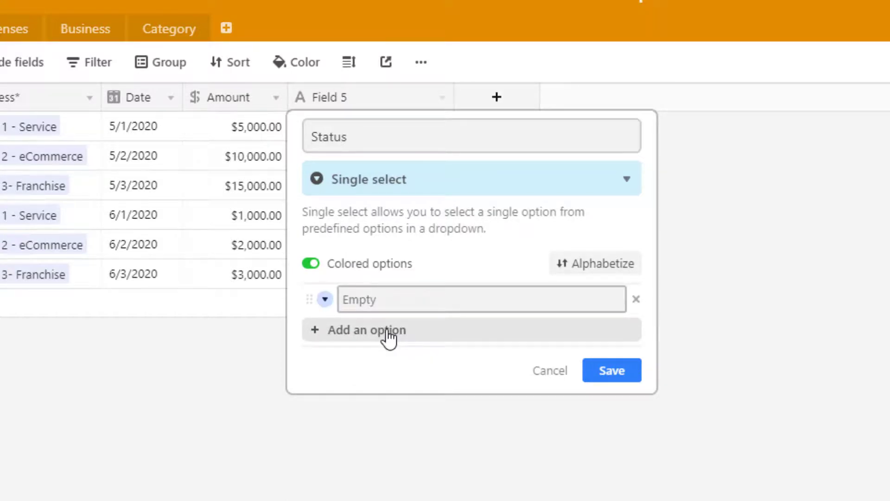
{"action": "type", "text": "Collected"}
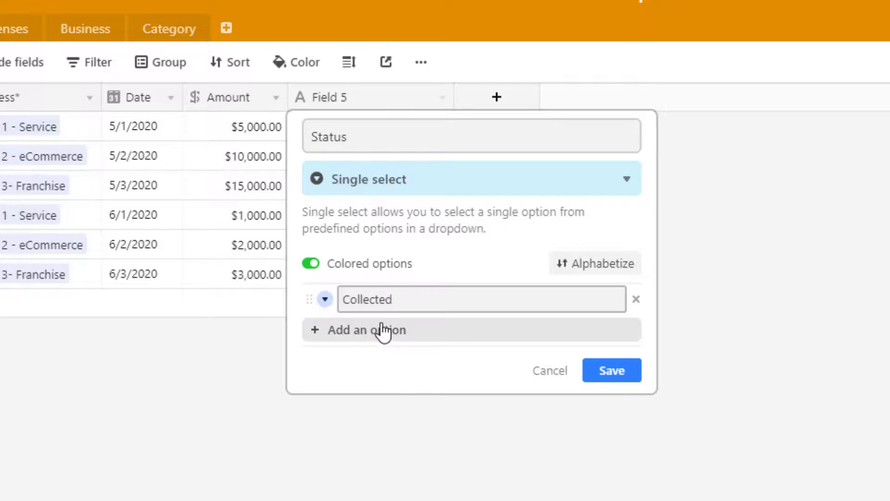
{"action": "left_click", "coordinate": [386, 332]}
{"action": "type", "text": "Invo"}
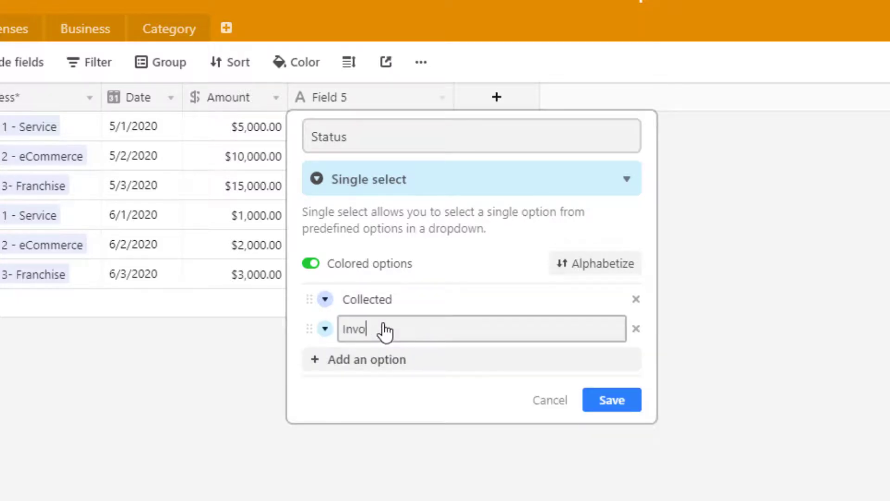
{"action": "type", "text": "iced"}
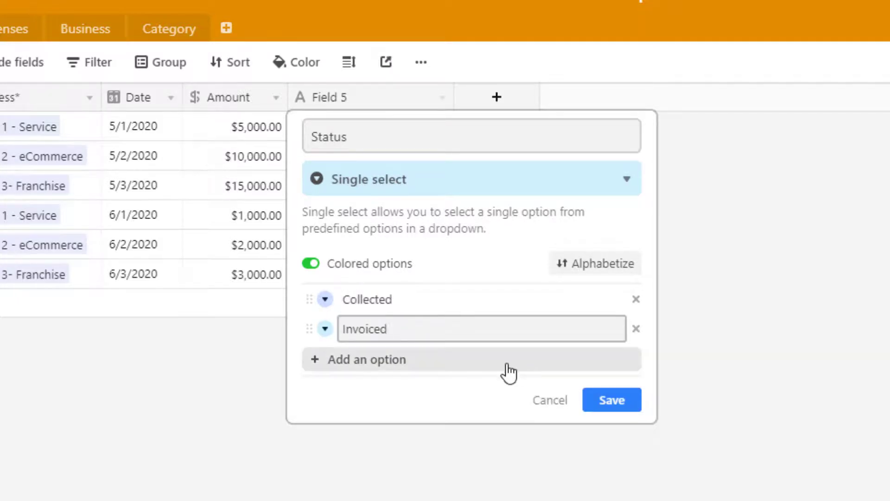
{"action": "left_click", "coordinate": [325, 330]}
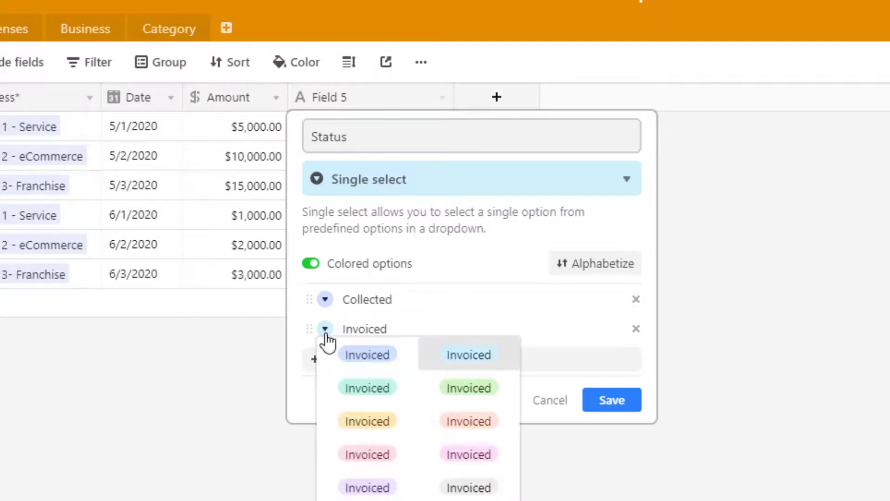
{"action": "left_click", "coordinate": [380, 453]}
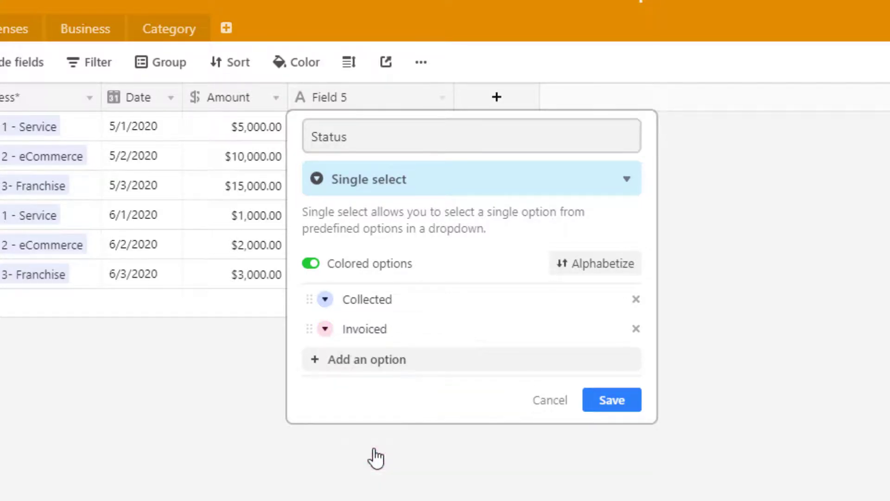
{"action": "left_click", "coordinate": [619, 402]}
Step: Set the Status of transactions 1 to 3 to Collected by filling the first record's value down
{"action": "left_click", "coordinate": [368, 134]}
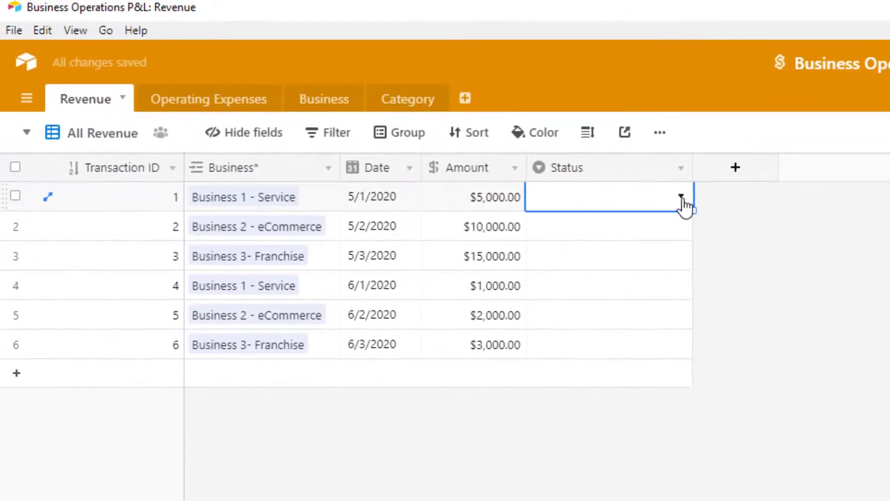
{"action": "left_click", "coordinate": [681, 198]}
{"action": "left_click", "coordinate": [587, 283]}
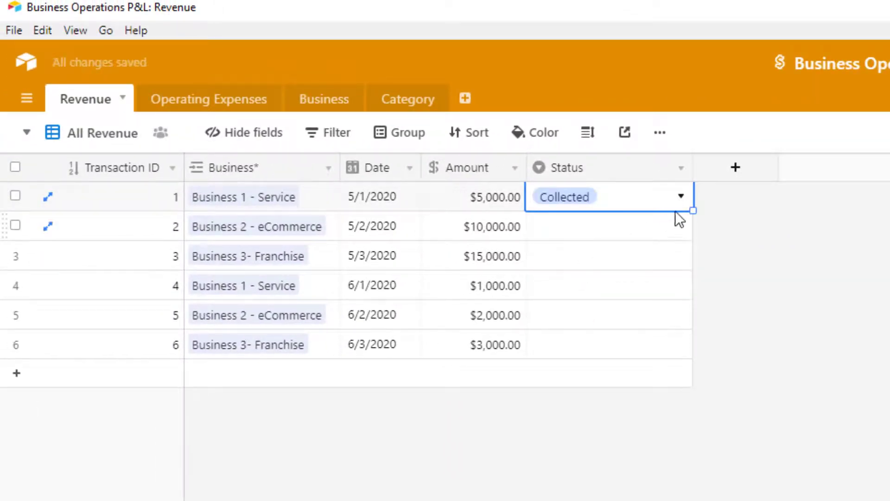
{"action": "left_click_drag", "start_coordinate": [689, 210], "coordinate": [680, 262]}
Step: Set the Status of transactions 4 to 6 to Invoiced and narrow the Status column to fit its options
{"action": "left_click", "coordinate": [577, 296]}
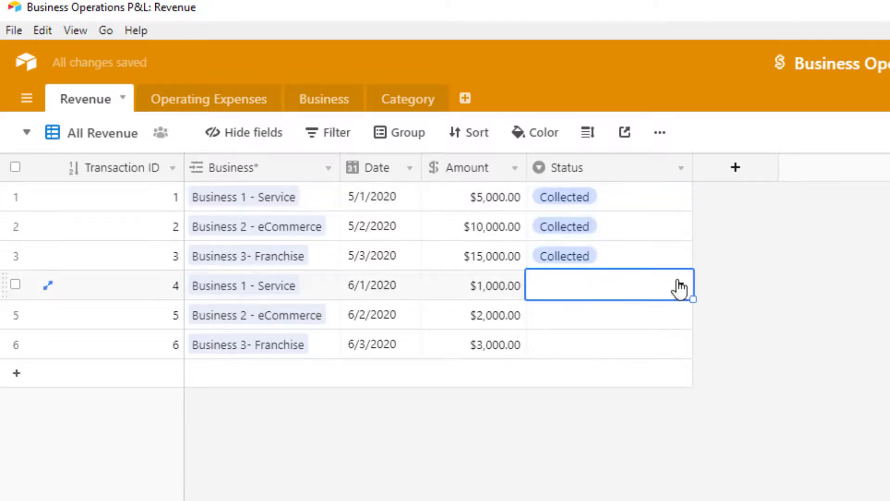
{"action": "left_click", "coordinate": [681, 287]}
{"action": "left_click", "coordinate": [570, 408]}
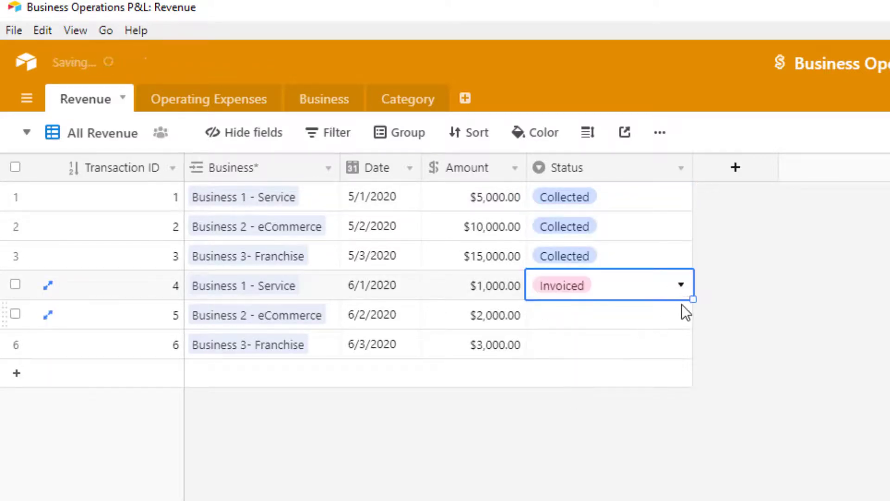
{"action": "left_click_drag", "start_coordinate": [691, 297], "coordinate": [799, 368]}
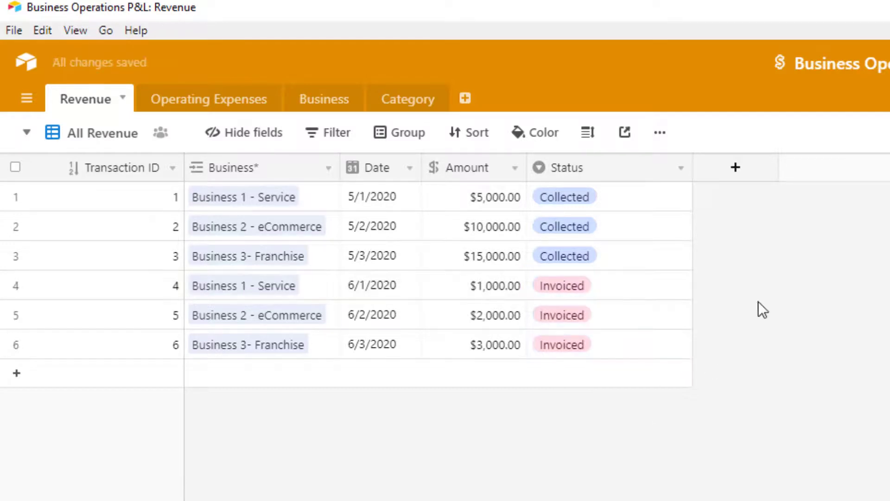
{"action": "left_click_drag", "start_coordinate": [692, 169], "coordinate": [619, 174]}
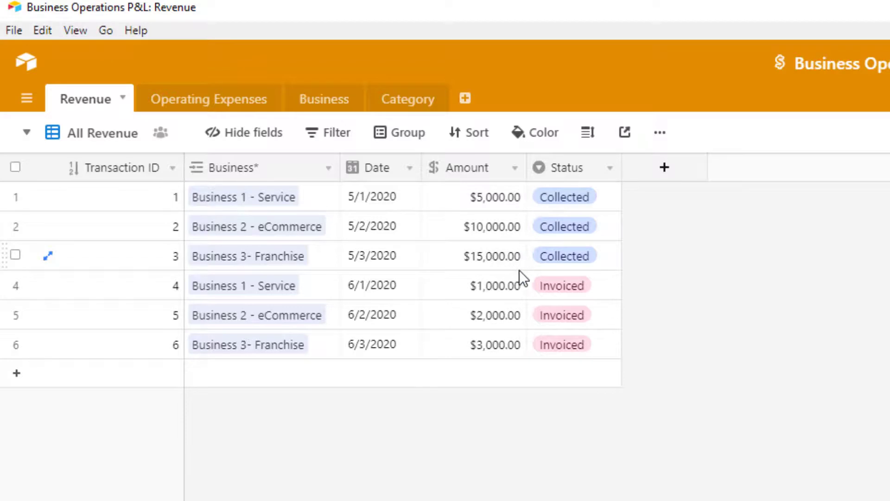
Step: In the Business table, insert a Rollup field named "Total Revenue Collected" immediately before Total Expenses (ROLLUP)
{"action": "left_click", "coordinate": [328, 103]}
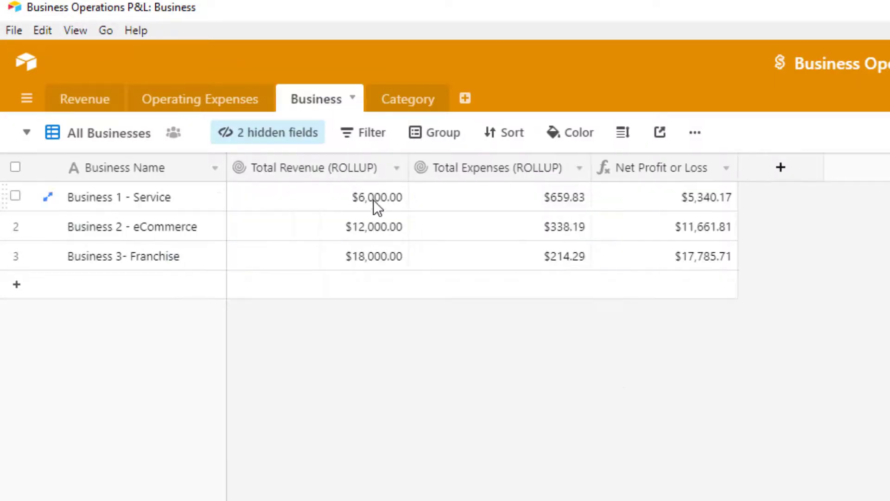
{"action": "right_click", "coordinate": [472, 169]}
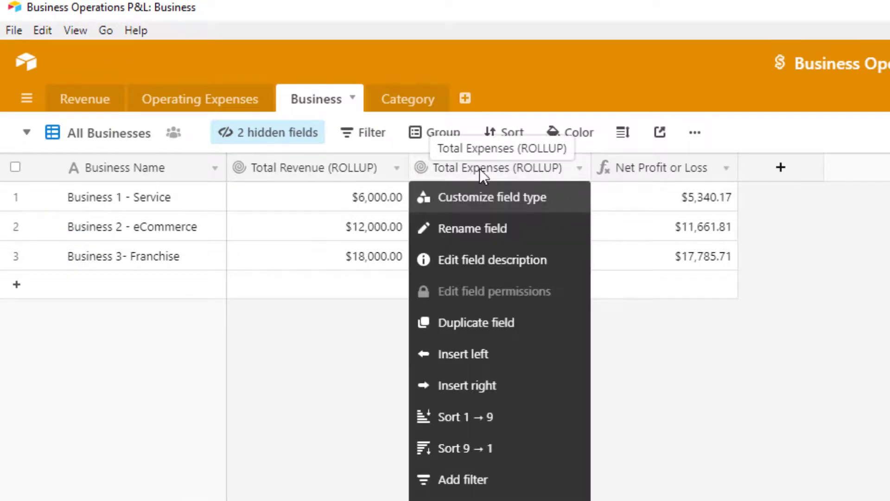
{"action": "left_click", "coordinate": [468, 356]}
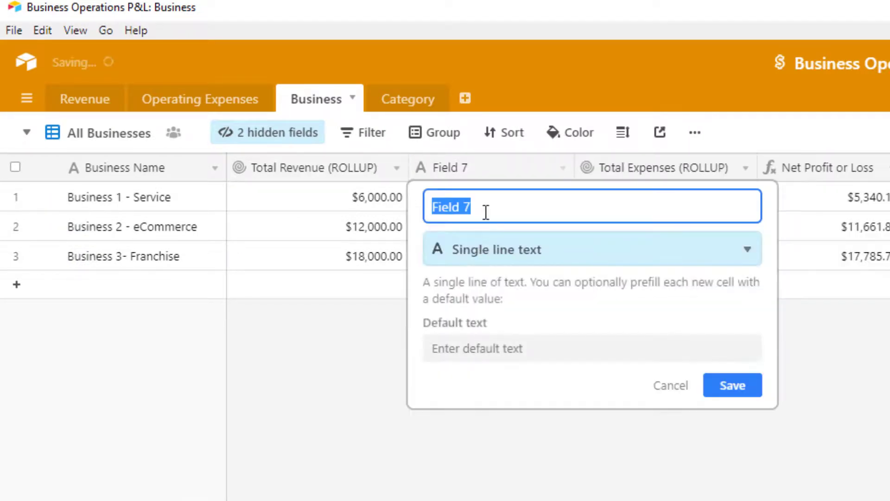
{"action": "type", "text": "Total "}
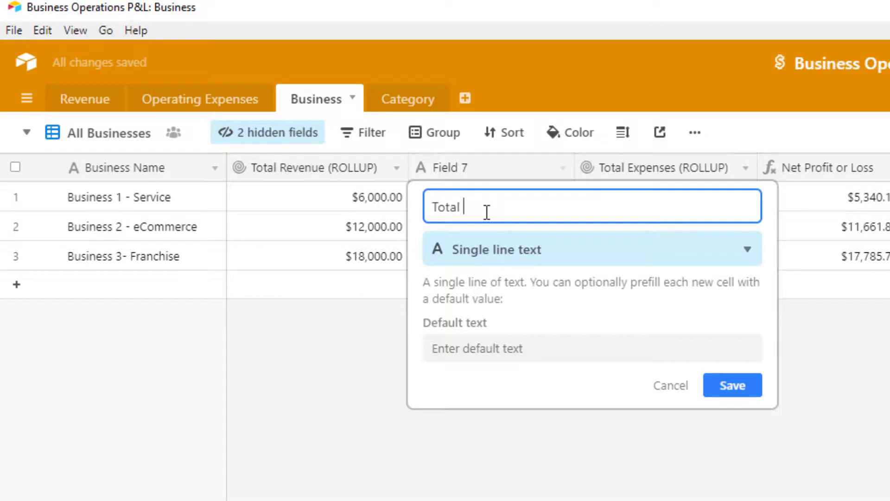
{"action": "type", "text": "Revenue Collected"}
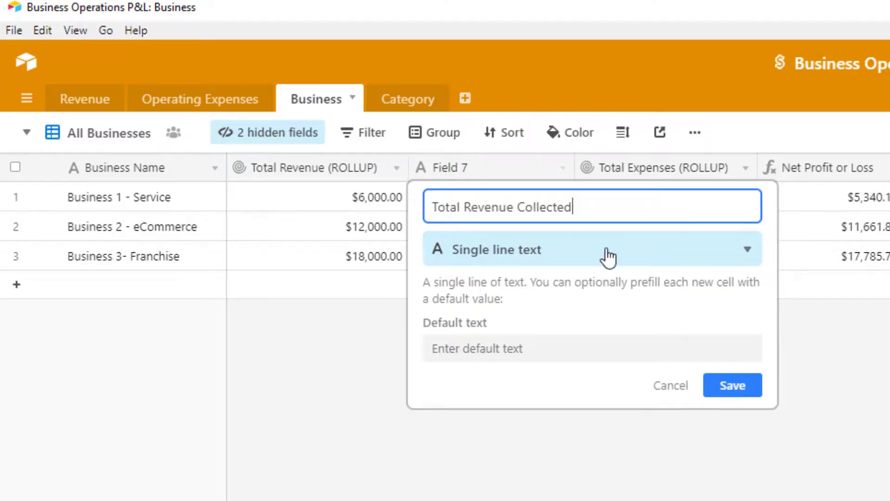
{"action": "left_click", "coordinate": [589, 259]}
{"action": "type", "text": "roll"}
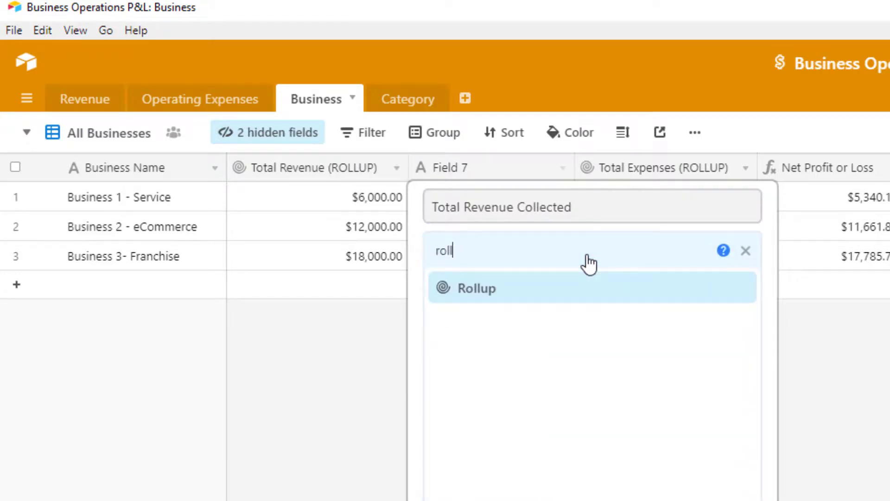
{"action": "left_click", "coordinate": [532, 289]}
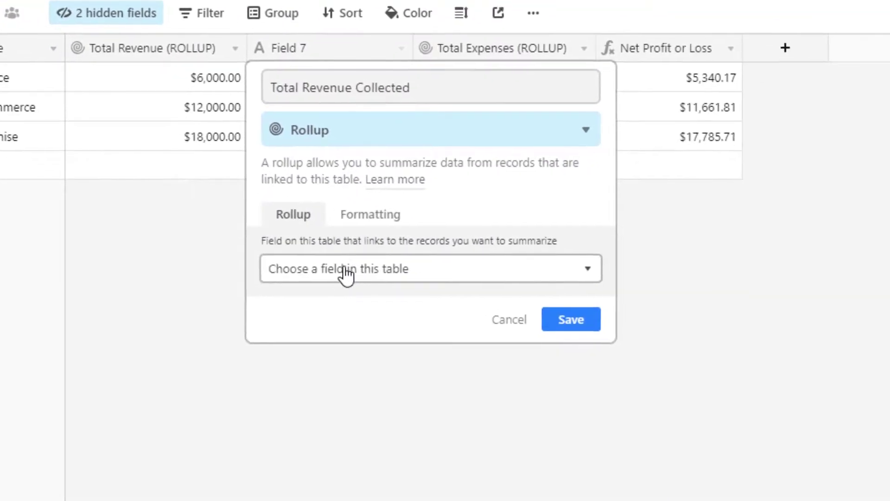
Step: Set the Total Revenue Collected rollup to summarize the Amount field of the linked Revenue records
{"action": "left_click", "coordinate": [502, 393]}
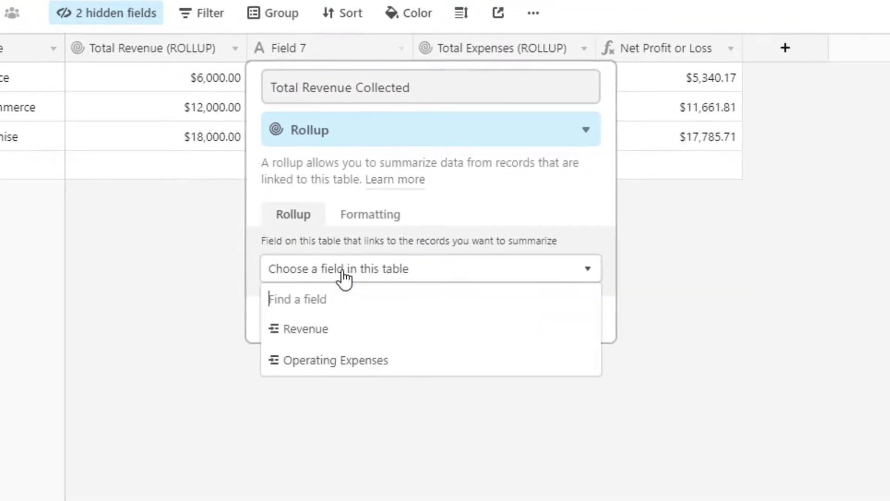
{"action": "left_click", "coordinate": [320, 330]}
{"action": "left_click", "coordinate": [335, 330]}
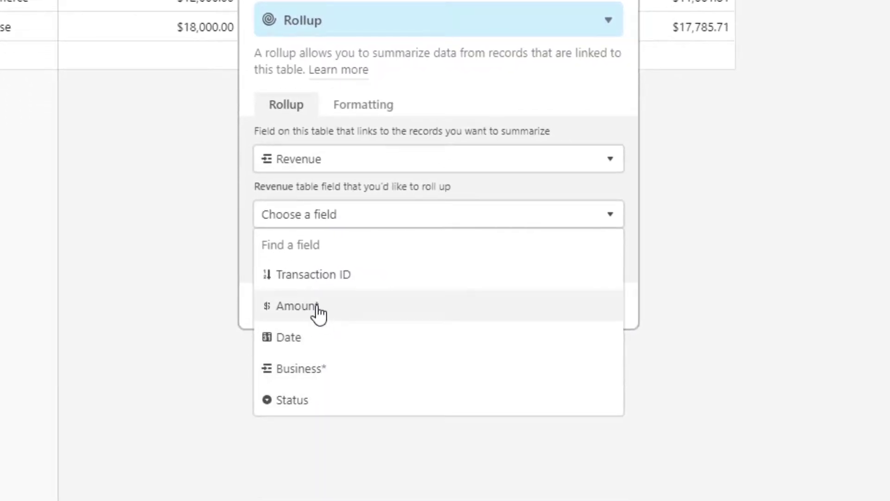
{"action": "left_click", "coordinate": [319, 313]}
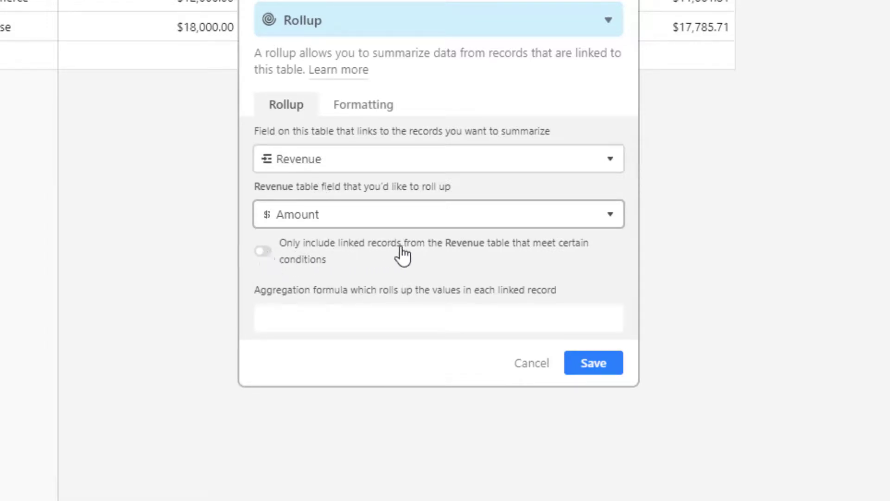
Step: Limit the Total Revenue Collected rollup to linked Revenue records where Status is Collected
{"action": "left_click", "coordinate": [260, 253]}
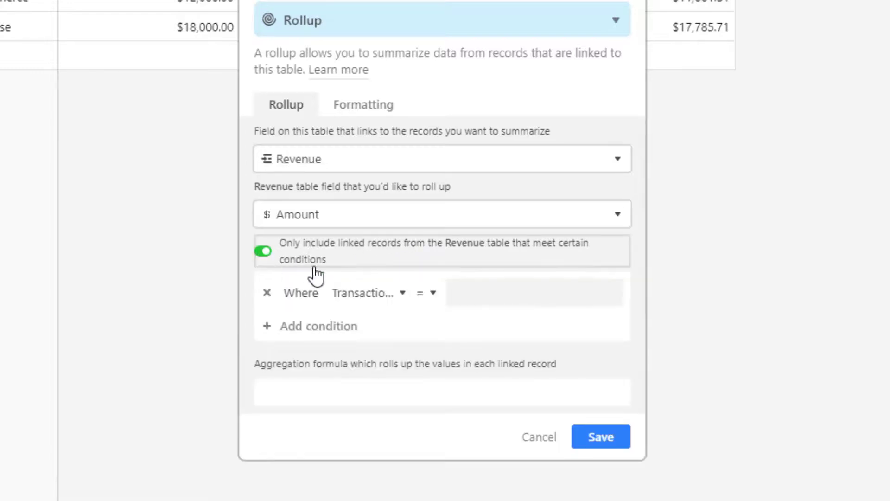
{"action": "left_click", "coordinate": [387, 301]}
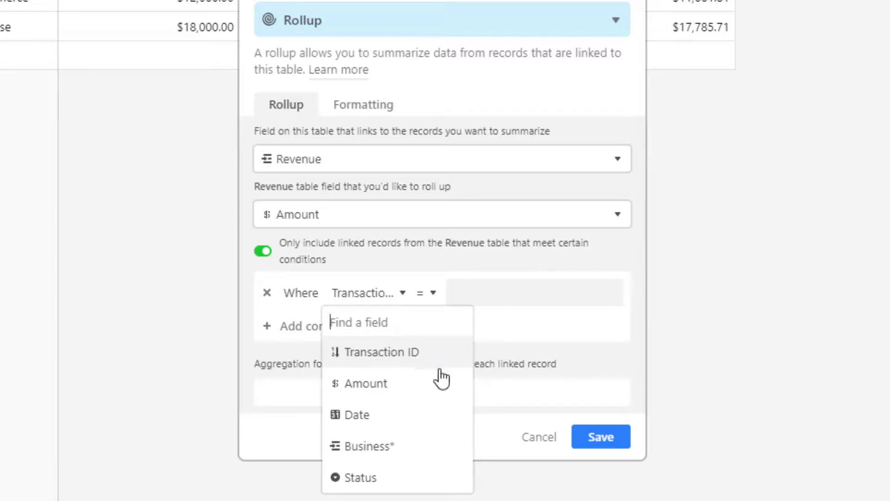
{"action": "left_click", "coordinate": [373, 477]}
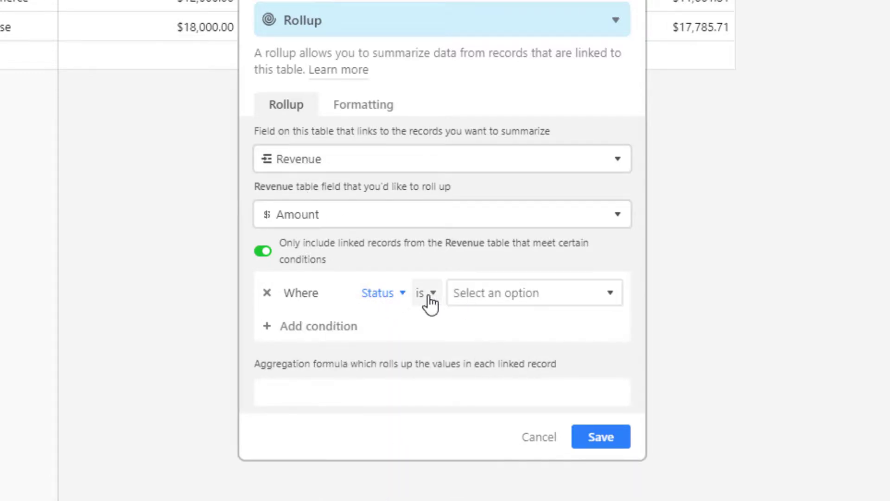
{"action": "left_click", "coordinate": [518, 299]}
{"action": "left_click", "coordinate": [498, 352]}
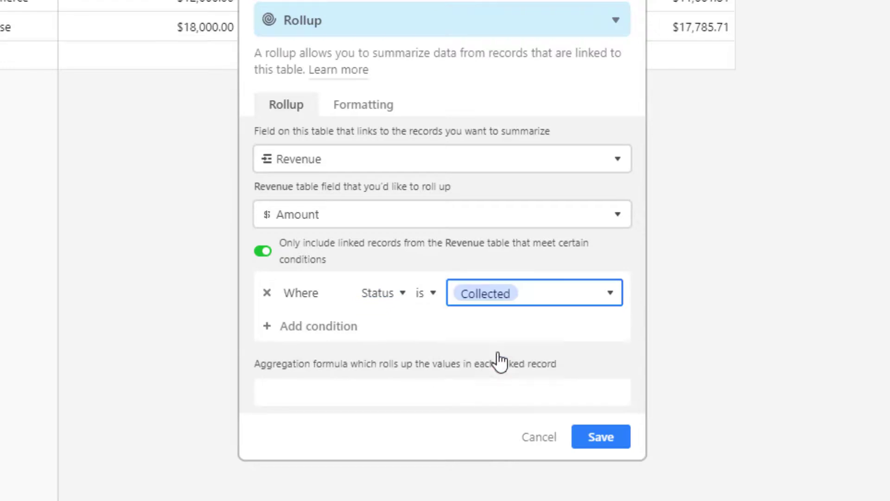
Step: Set the rollup's aggregation formula to SUM(values)
{"action": "left_click", "coordinate": [315, 394]}
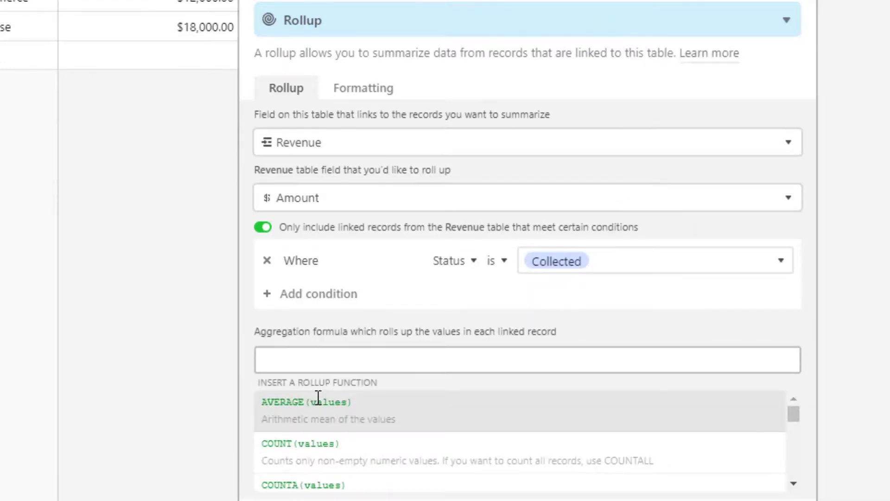
{"action": "type", "text": "sum"}
{"action": "left_click", "coordinate": [319, 439]}
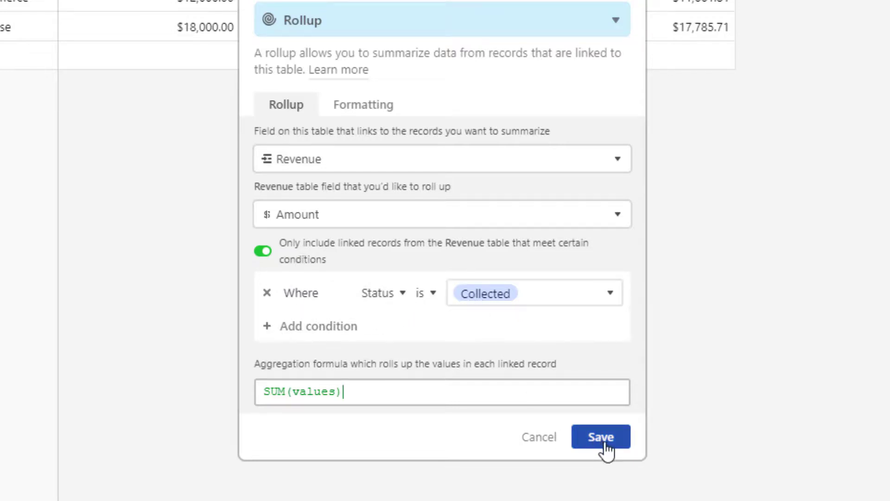
Step: Format the rollup as Currency with $1.00 precision and the $ symbol, and save the field
{"action": "left_click", "coordinate": [366, 109]}
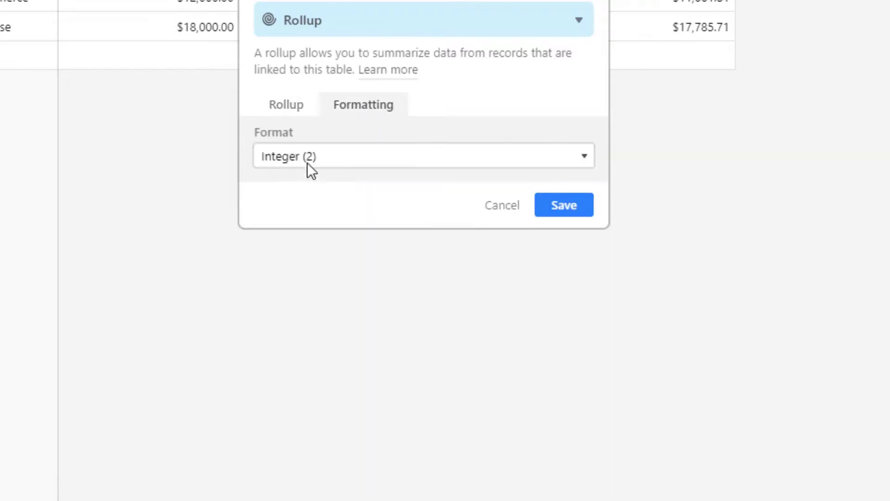
{"action": "left_click", "coordinate": [306, 161]}
{"action": "left_click", "coordinate": [311, 244]}
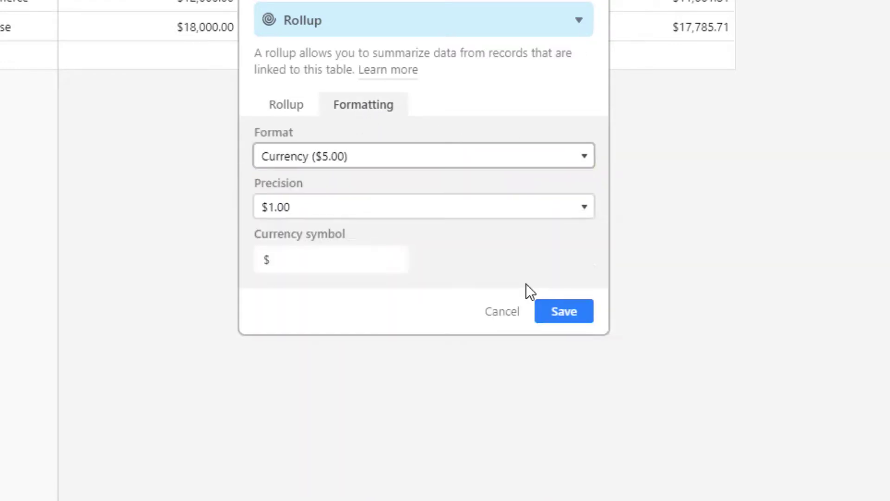
{"action": "left_click", "coordinate": [568, 317]}
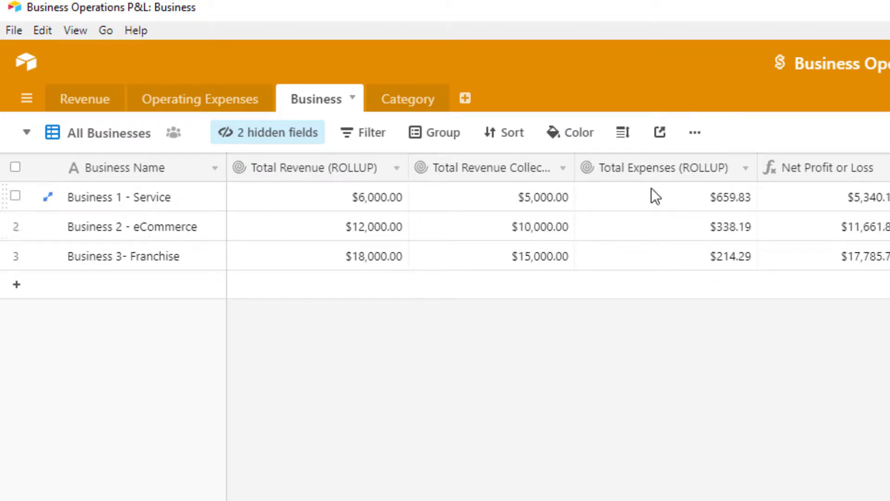
Step: Check the transaction statuses in the Revenue table, then widen the Business table's Total Revenue Collected column to fit its full name
{"action": "left_click", "coordinate": [199, 105]}
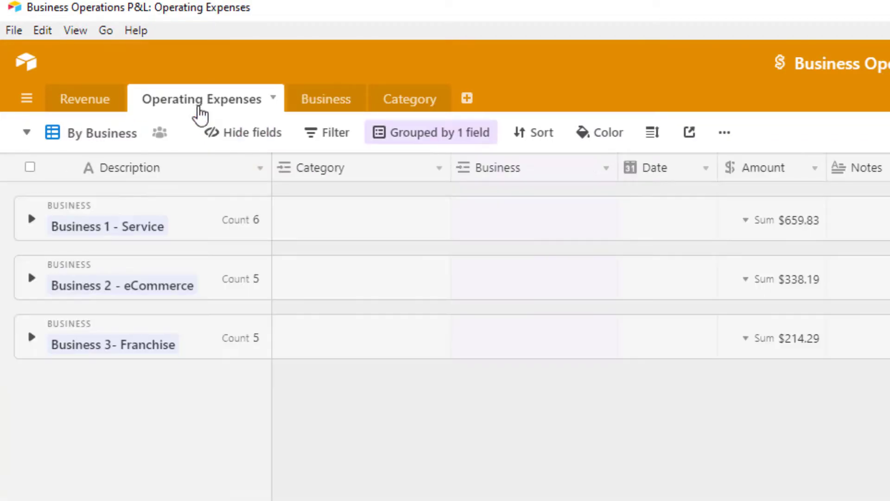
{"action": "left_click", "coordinate": [95, 105]}
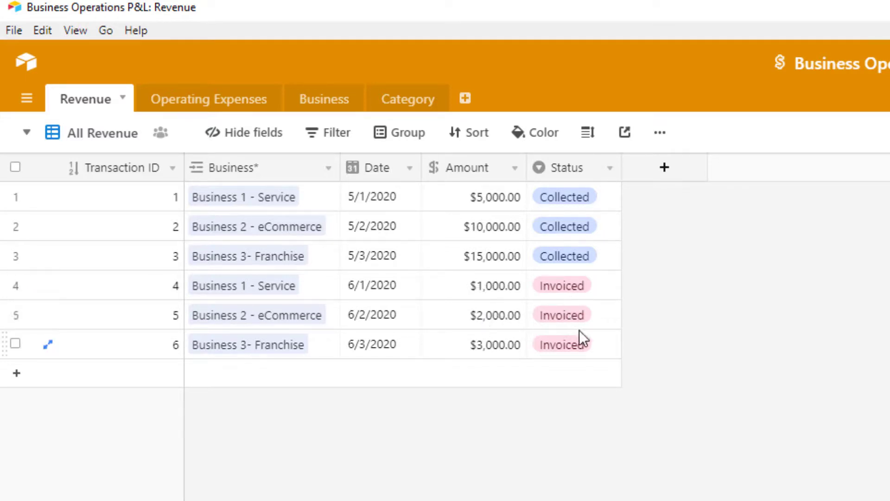
{"action": "left_click", "coordinate": [346, 108]}
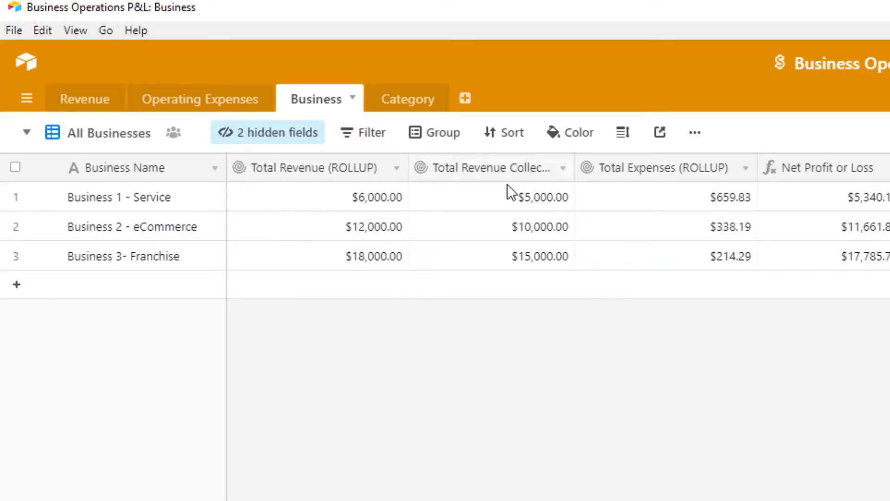
{"action": "left_click_drag", "start_coordinate": [344, 163], "coordinate": [376, 166]}
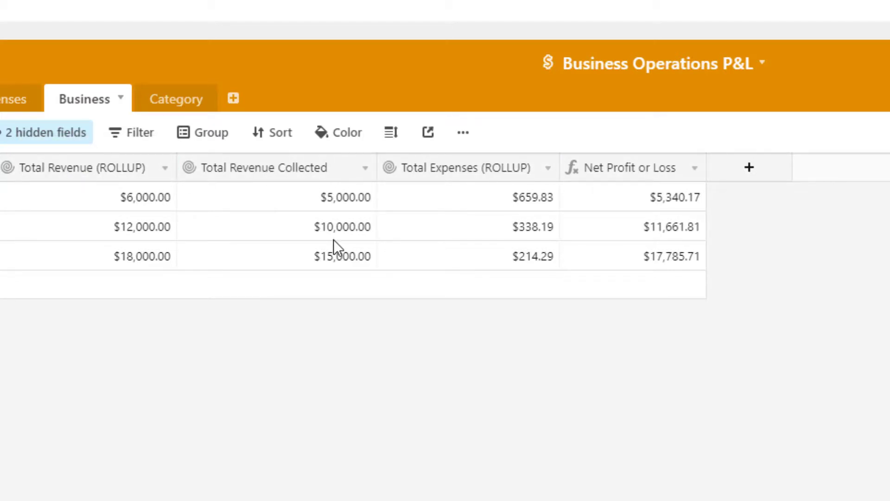
Step: Change the Net Profit or Loss formula to {Total Revenue Collected}-{Total Expenses (ROLLUP)} and slightly narrow the Total Revenue Collected column
{"action": "double_click", "coordinate": [636, 168]}
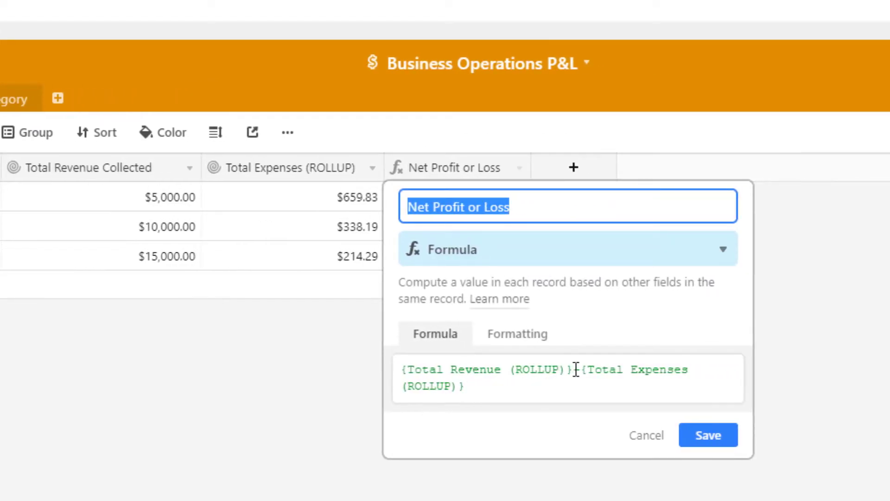
{"action": "left_click_drag", "start_coordinate": [575, 371], "coordinate": [401, 369]}
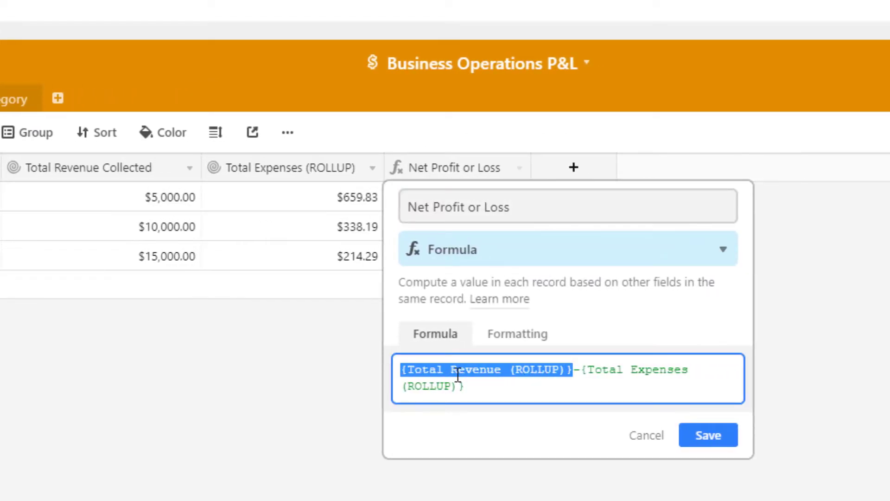
{"action": "key", "text": "BackSpace"}
{"action": "type", "text": "total"}
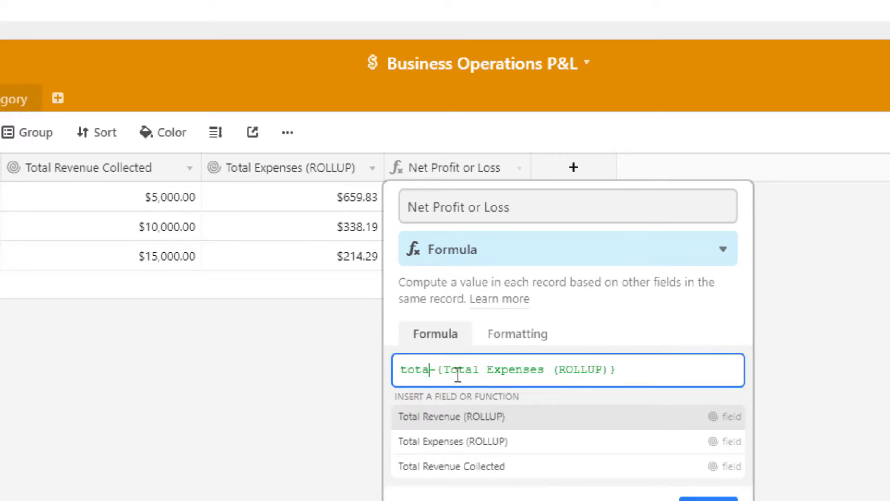
{"action": "left_click", "coordinate": [483, 473]}
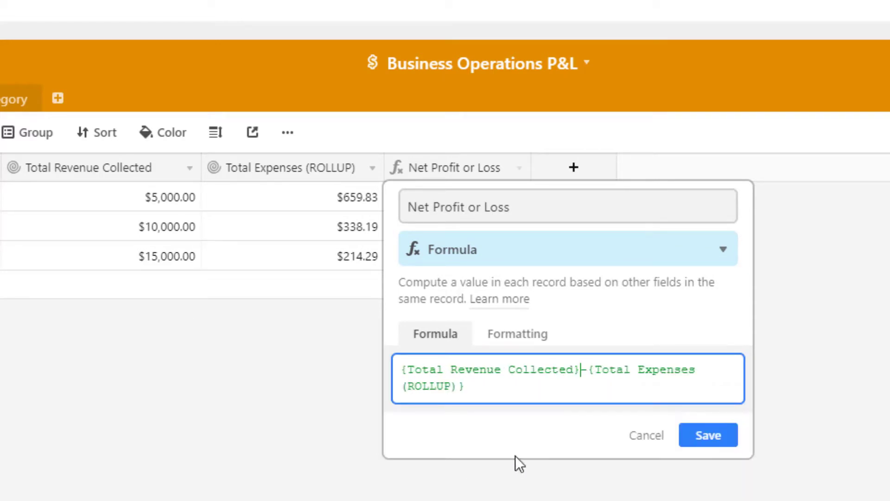
{"action": "left_click", "coordinate": [708, 438]}
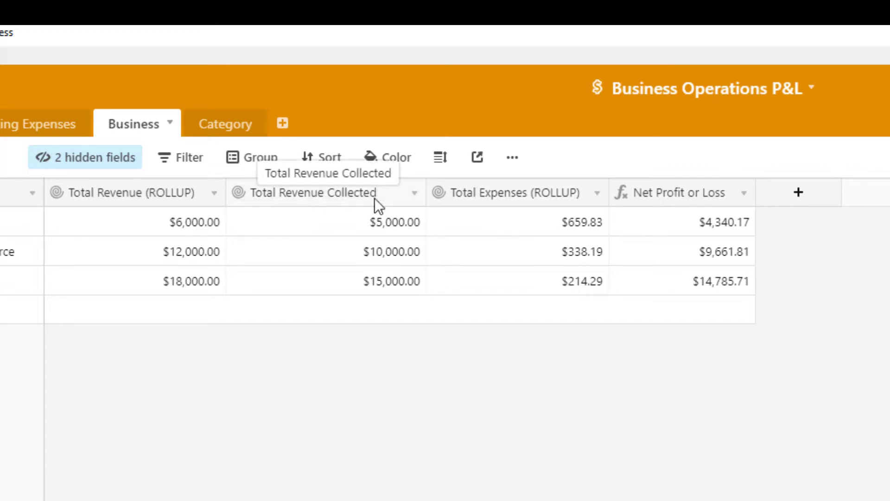
{"action": "left_click_drag", "start_coordinate": [424, 193], "coordinate": [395, 192]}
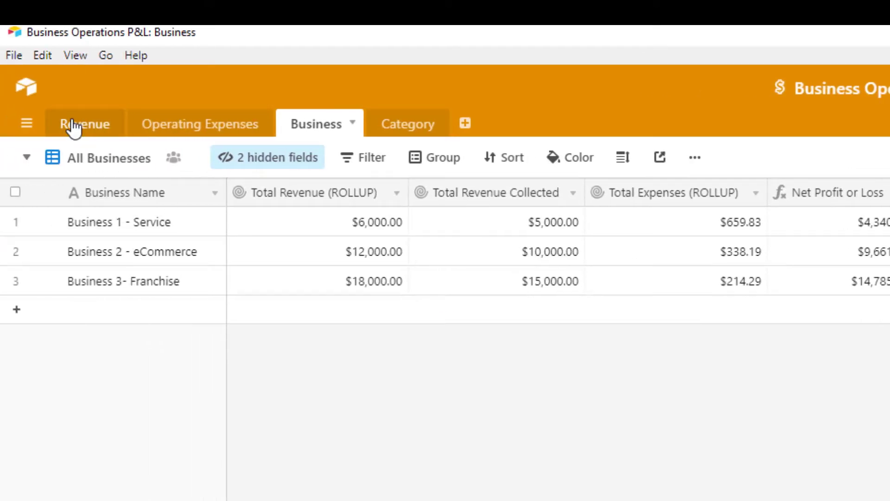
Step: In the Revenue table, set the Status of transaction 4 to Collected and check the updated totals in the Business table
{"action": "left_click", "coordinate": [74, 126]}
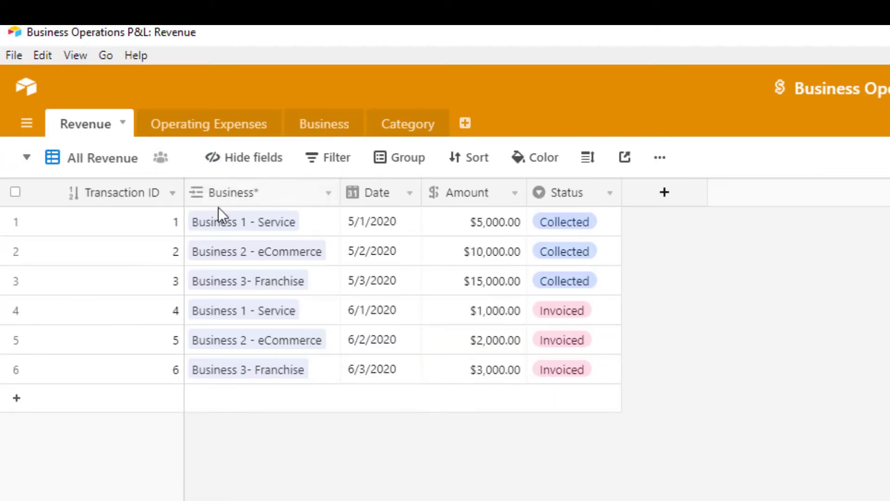
{"action": "left_click", "coordinate": [581, 319]}
{"action": "left_click", "coordinate": [612, 310]}
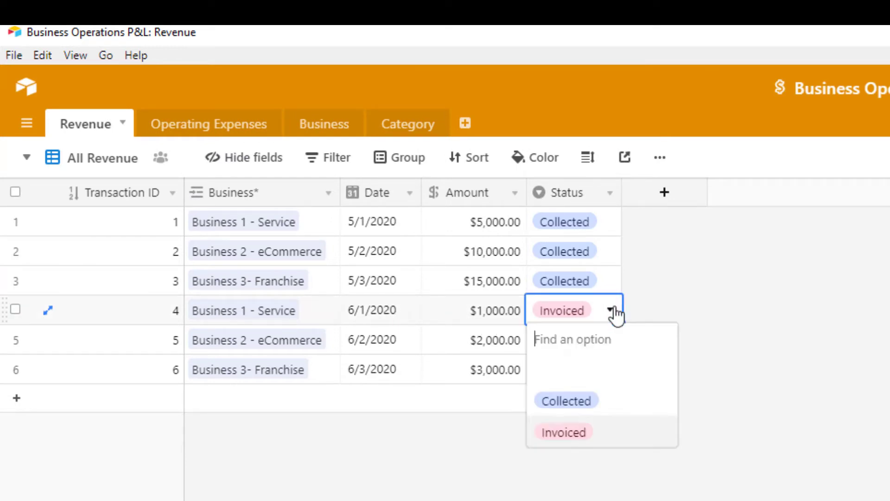
{"action": "left_click", "coordinate": [582, 399]}
{"action": "left_click", "coordinate": [570, 471]}
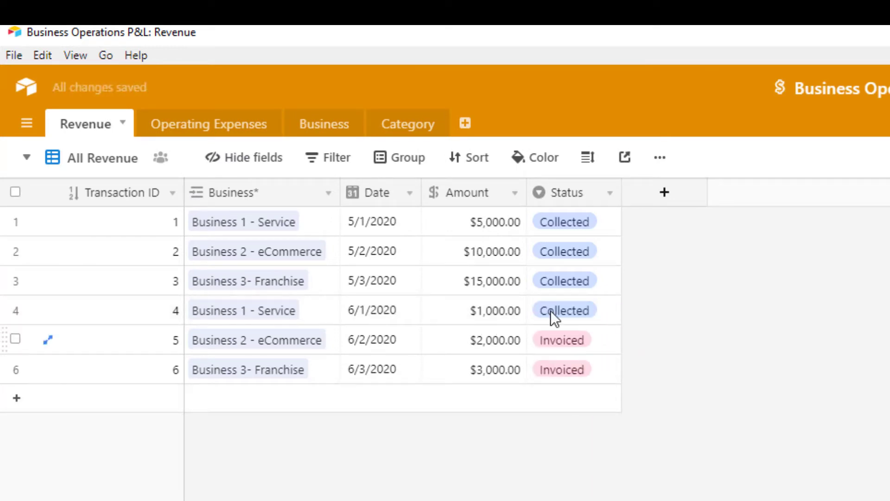
{"action": "left_click", "coordinate": [319, 129]}
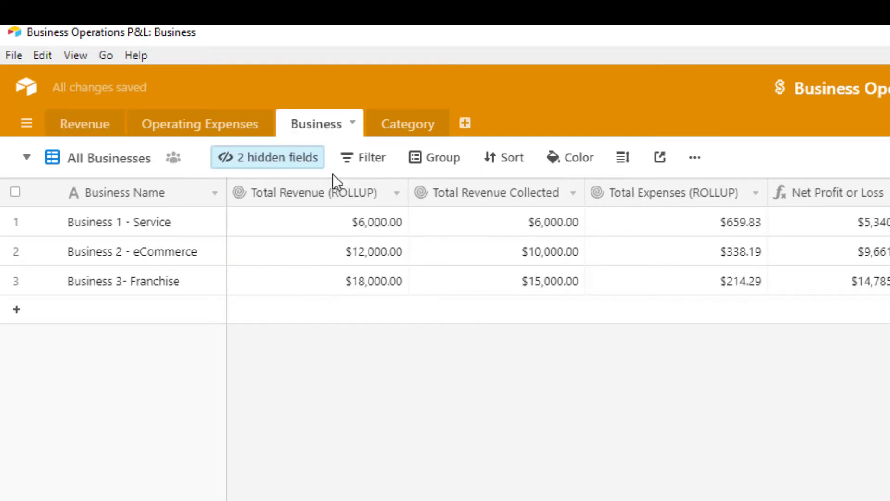